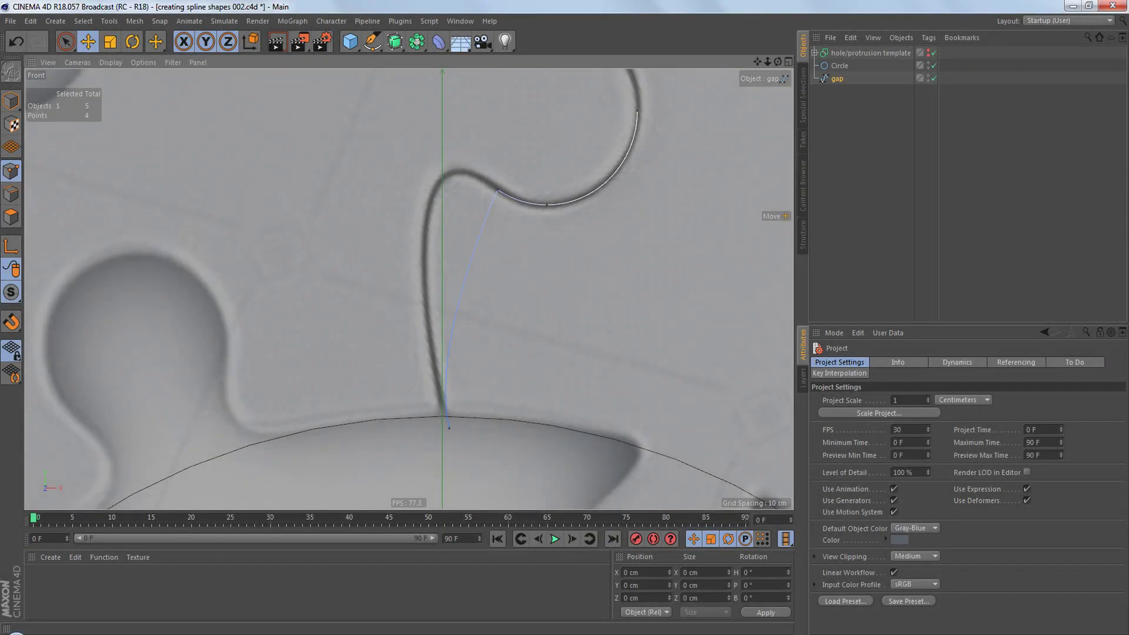
Set the front view's background picture transparency to 93%
key(shift+v)
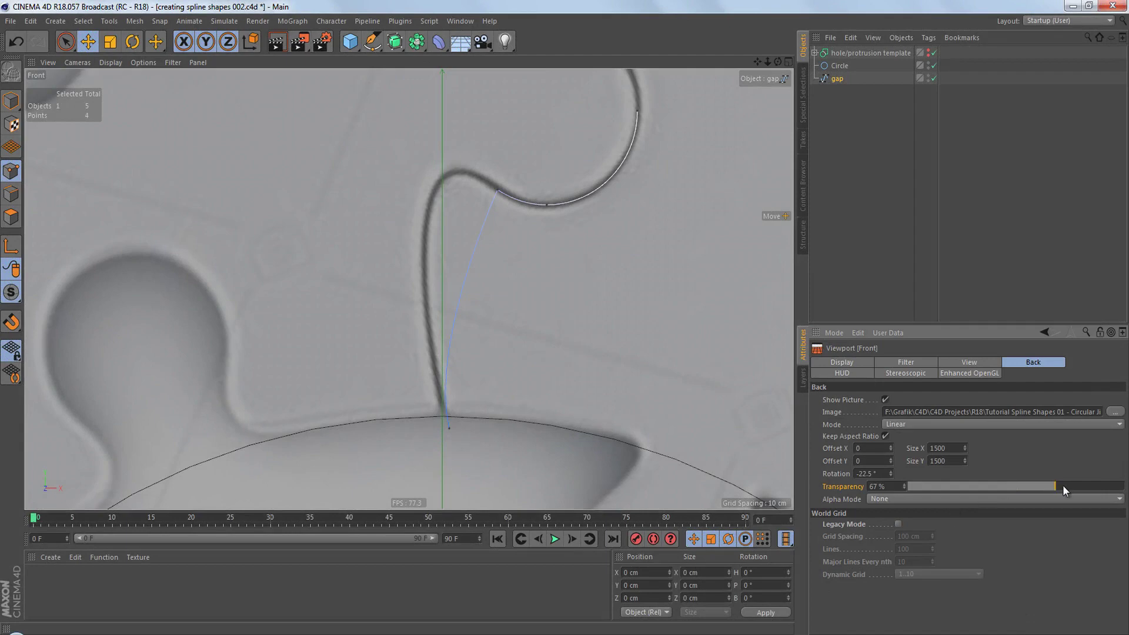
drag(1073, 490, 1114, 491)
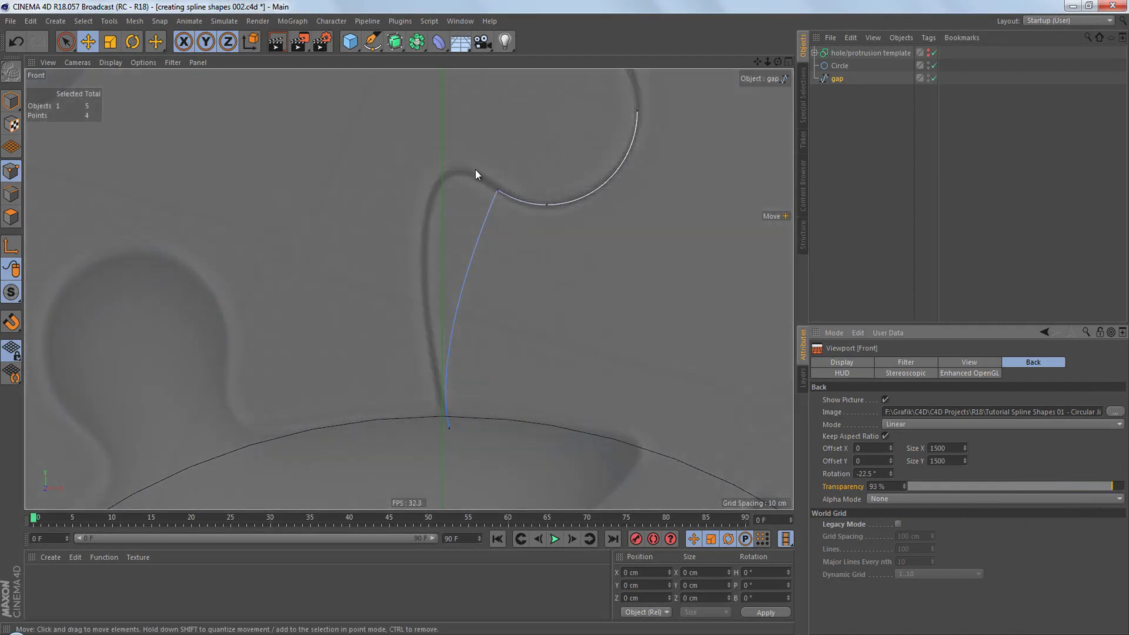
Apply Equal Tangent Length to the gap spline's point where the round arc meets the long downward segment, and deselect it
click(499, 191)
scroll(529, 183, up, 5)
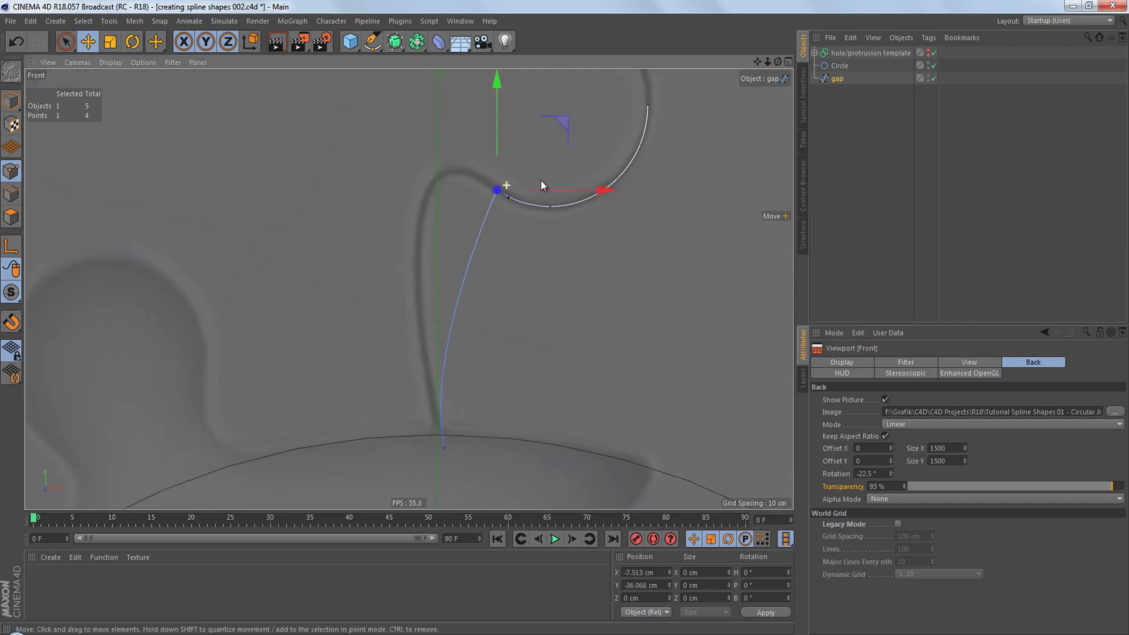
scroll(618, 168, up, 3)
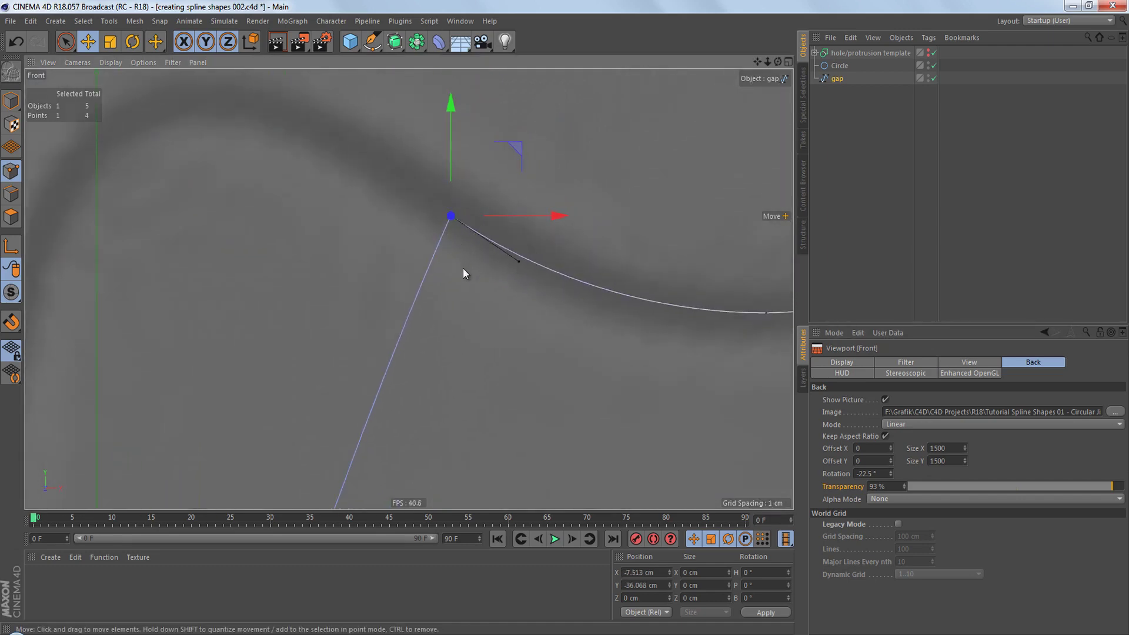
scroll(464, 270, down, 3)
alt+middle_drag(481, 285, 453, 298)
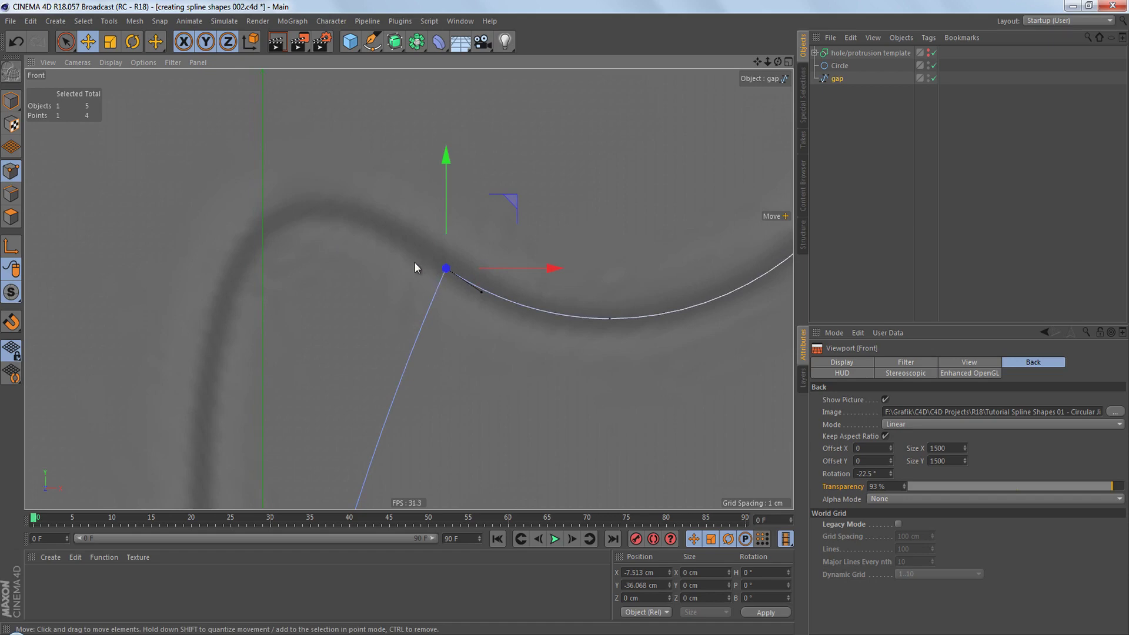
alt+right_drag(471, 266, 516, 265)
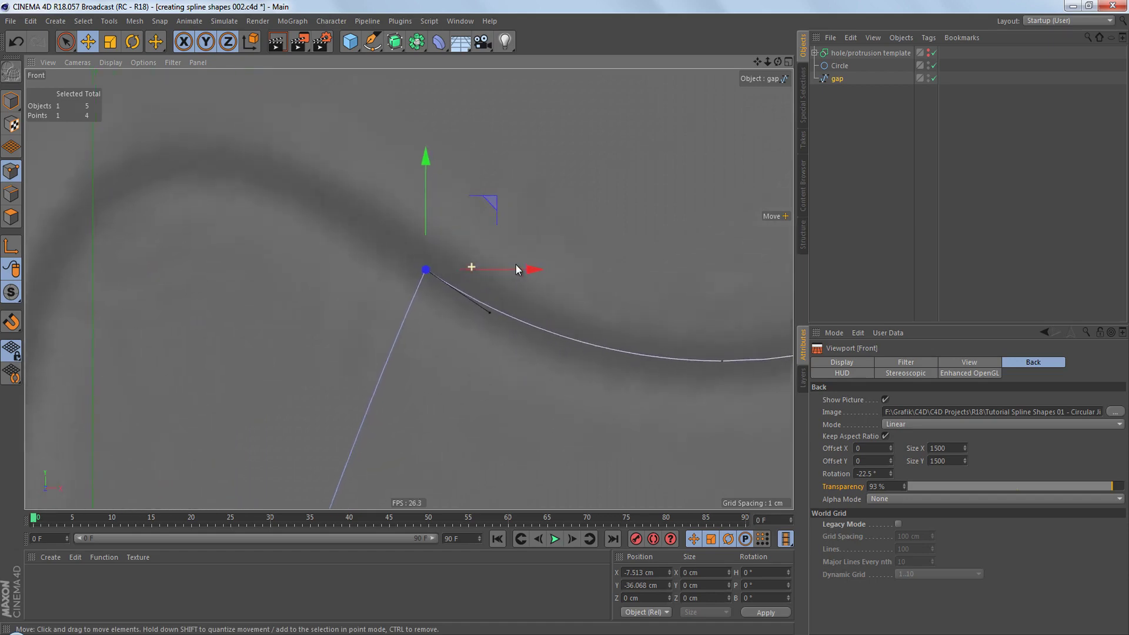
right_click(567, 175)
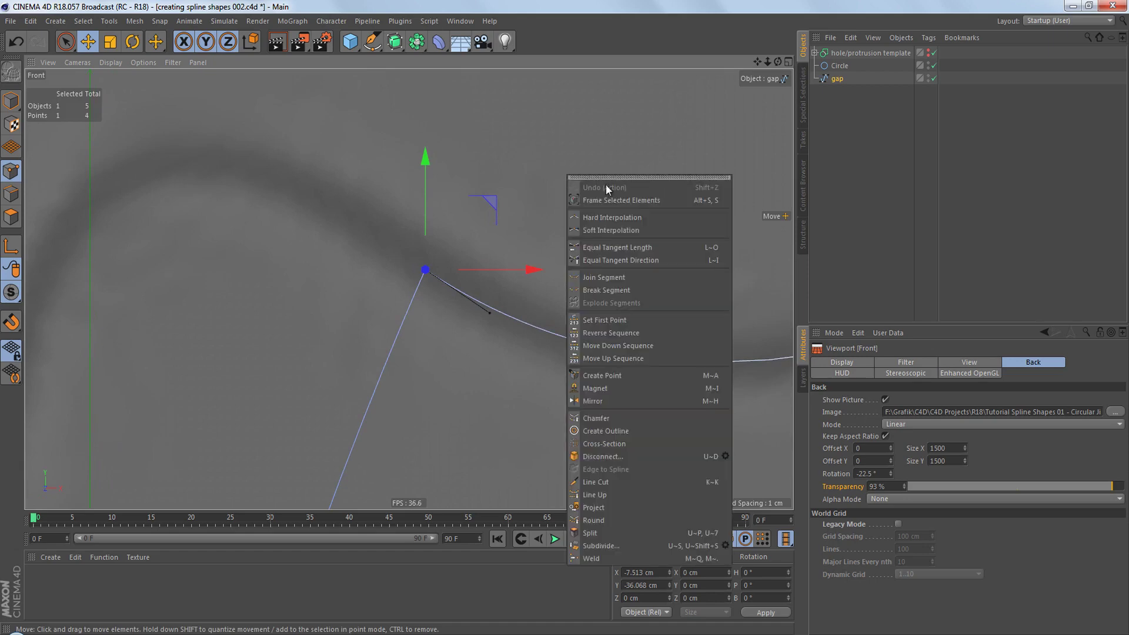
click(667, 245)
alt+right_drag(436, 255, 368, 244)
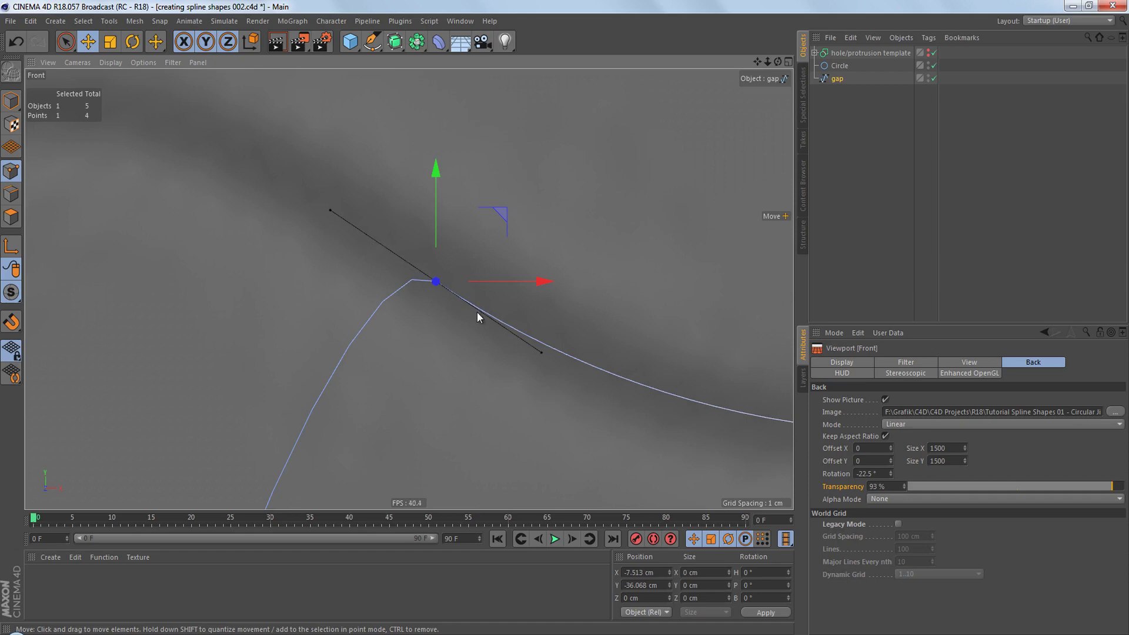
alt+right_drag(476, 290, 459, 363)
click(471, 353)
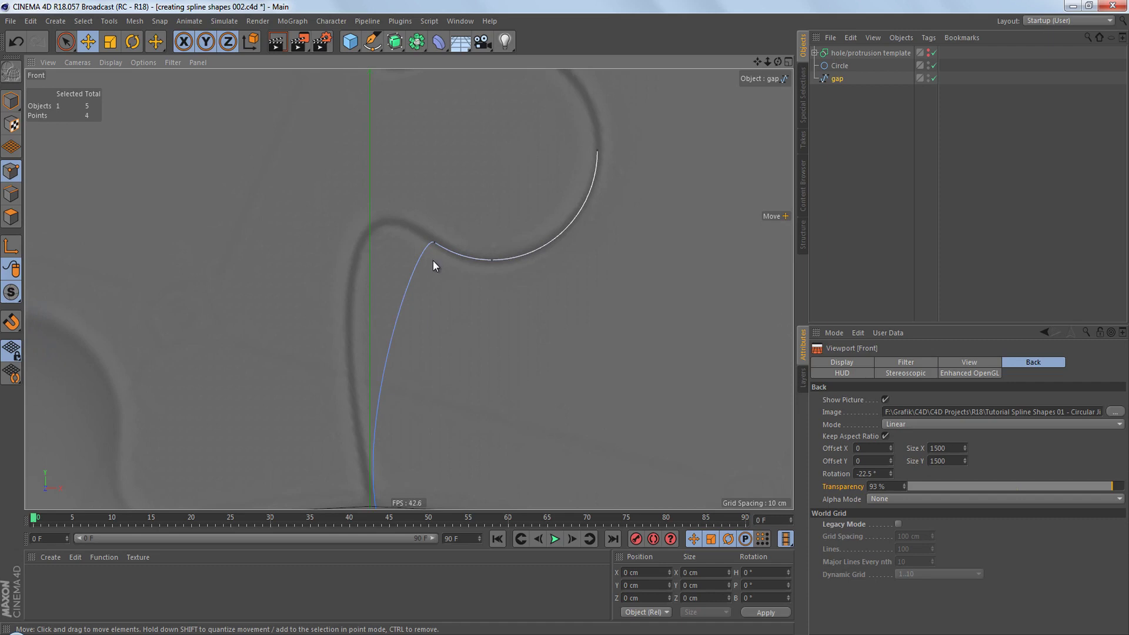
Try to adjust the arc-end point's tangent handle with both the gap spline and the hole/protrusion template selected, and undo the change
mouse_move(458, 299)
alt+right_down()
mouse_move(450, 318)
mouse_move(446, 302)
alt+right_up()
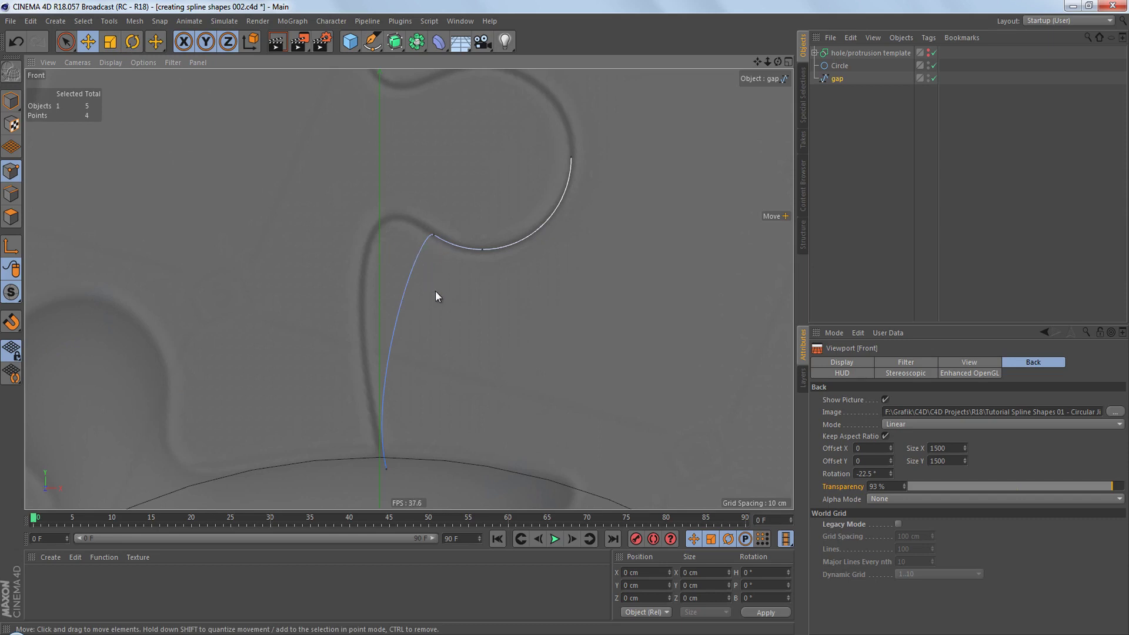
alt+middle_drag(492, 283, 464, 281)
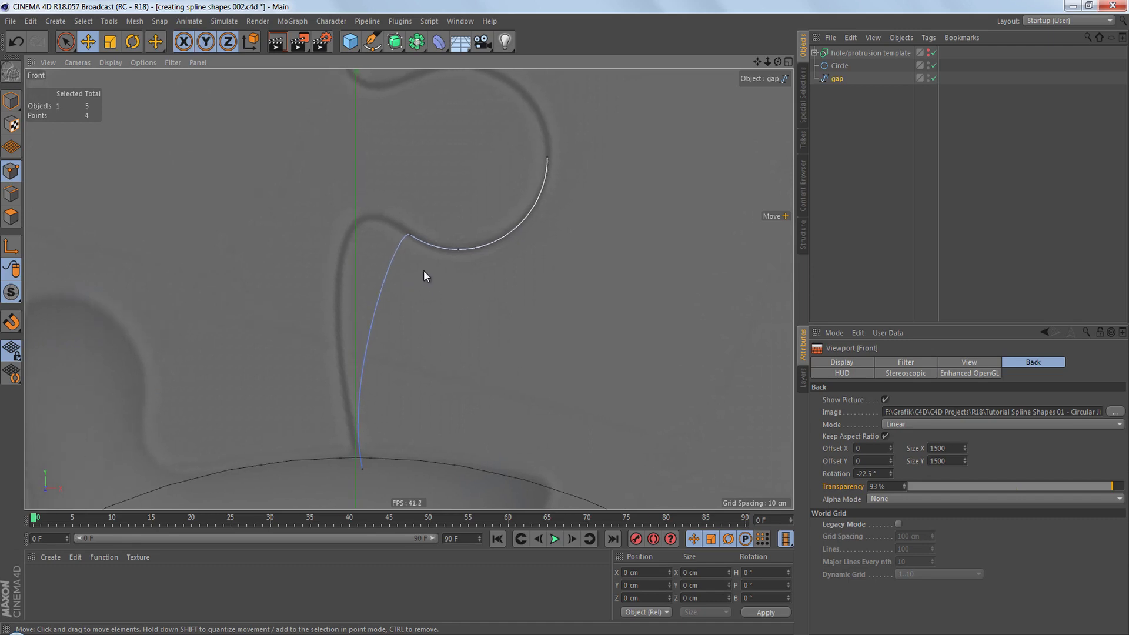
click(837, 78)
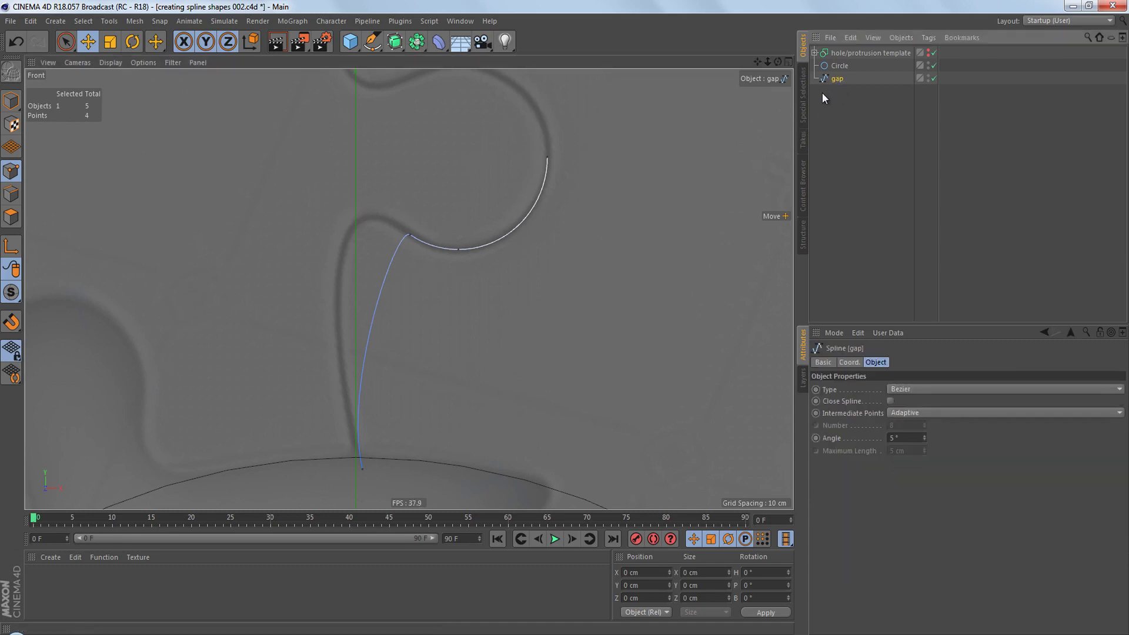
ctrl+click(842, 52)
scroll(383, 226, up, 5)
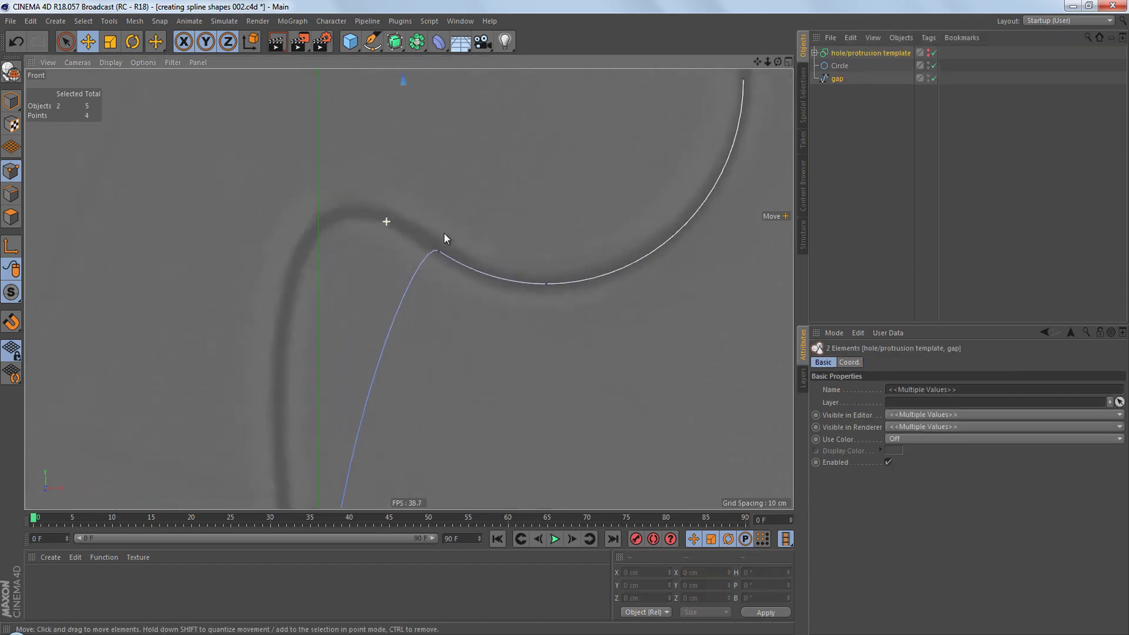
click(439, 251)
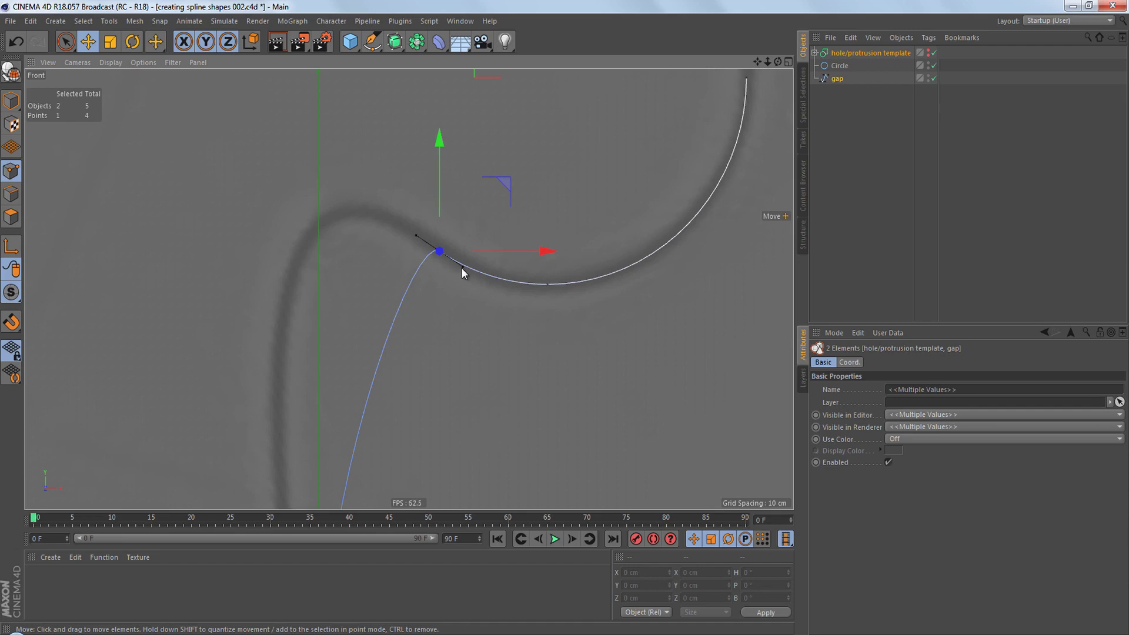
drag(462, 269, 436, 306)
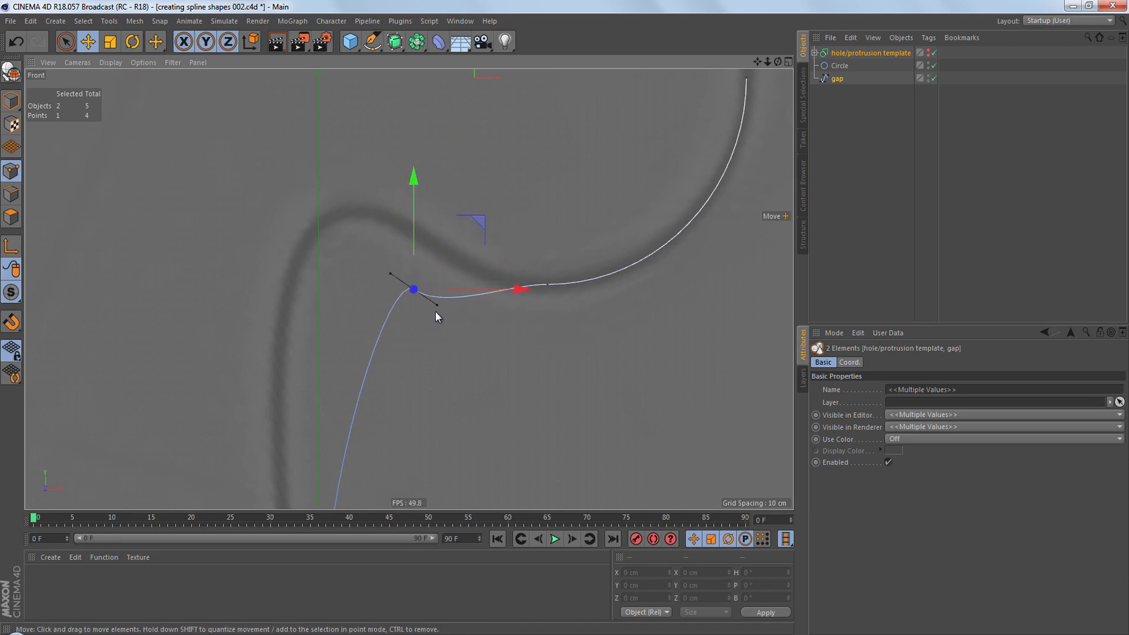
key(ctrl+z)
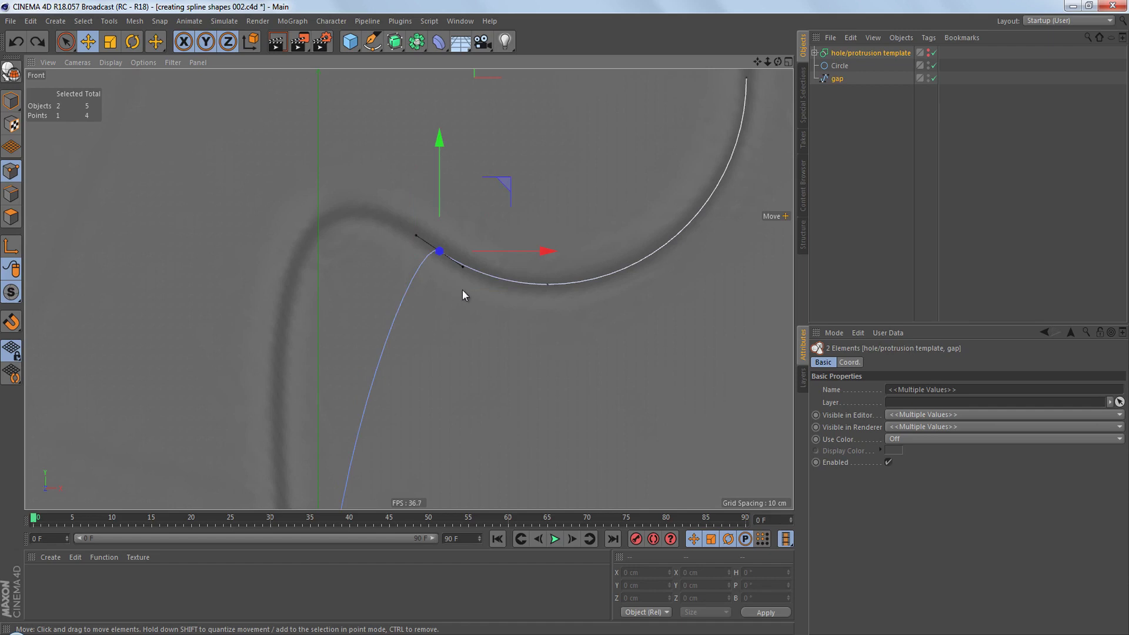
Try to adjust the arc-end tangent with only the gap spline but both end points of its long segment selected, and undo it
click(834, 80)
scroll(500, 217, down, 4)
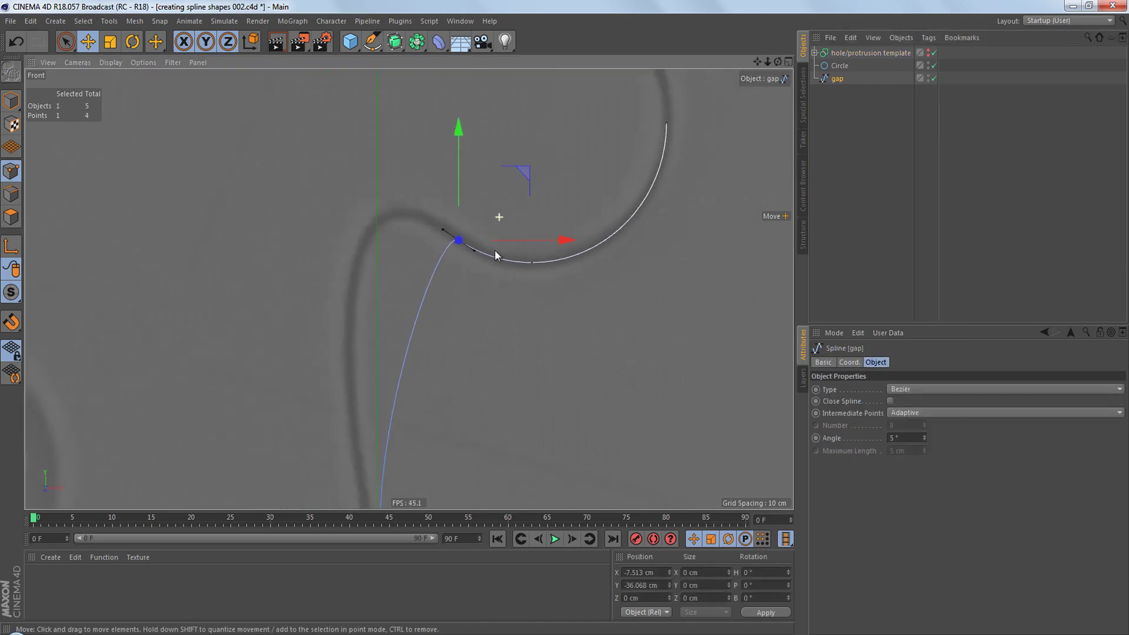
alt+middle_drag(497, 313, 478, 241)
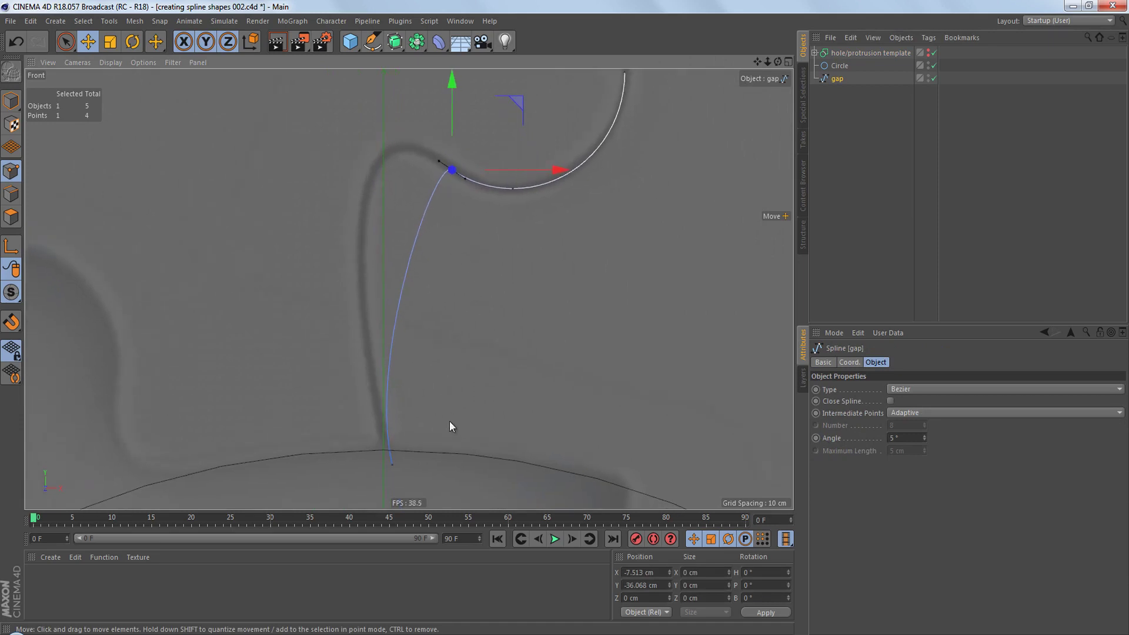
shift+click(393, 465)
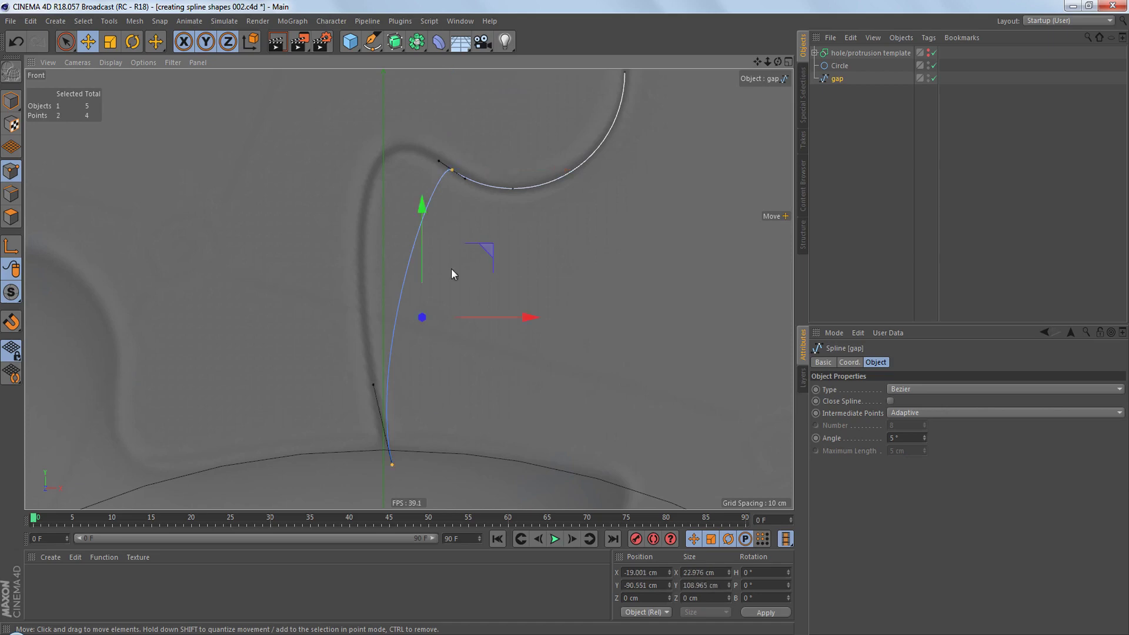
scroll(497, 176, up, 6)
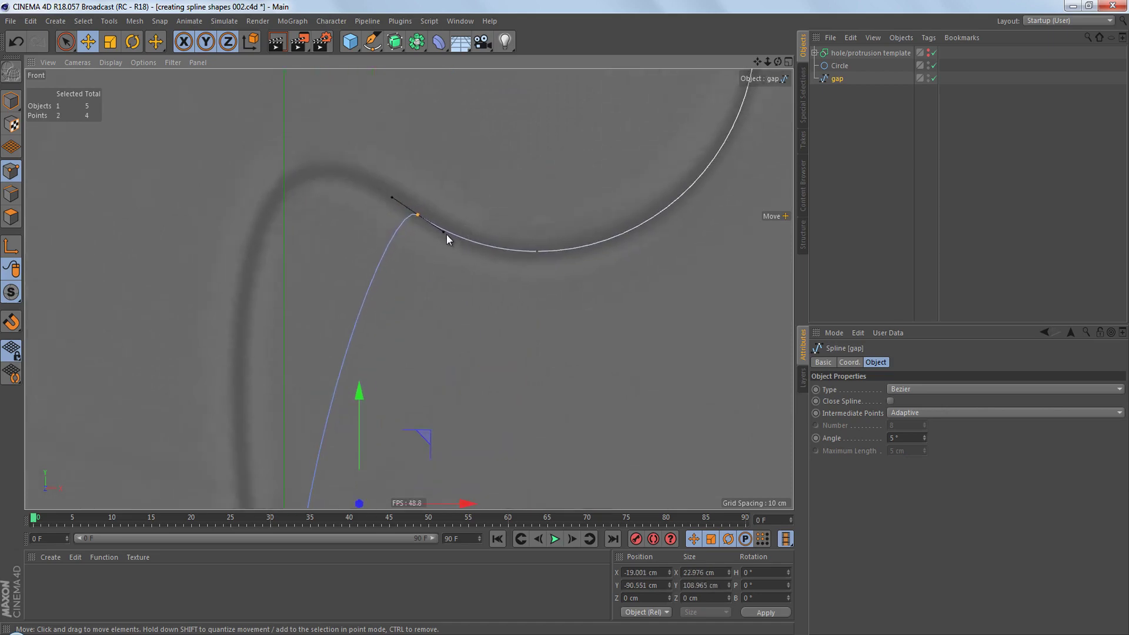
drag(442, 236, 434, 309)
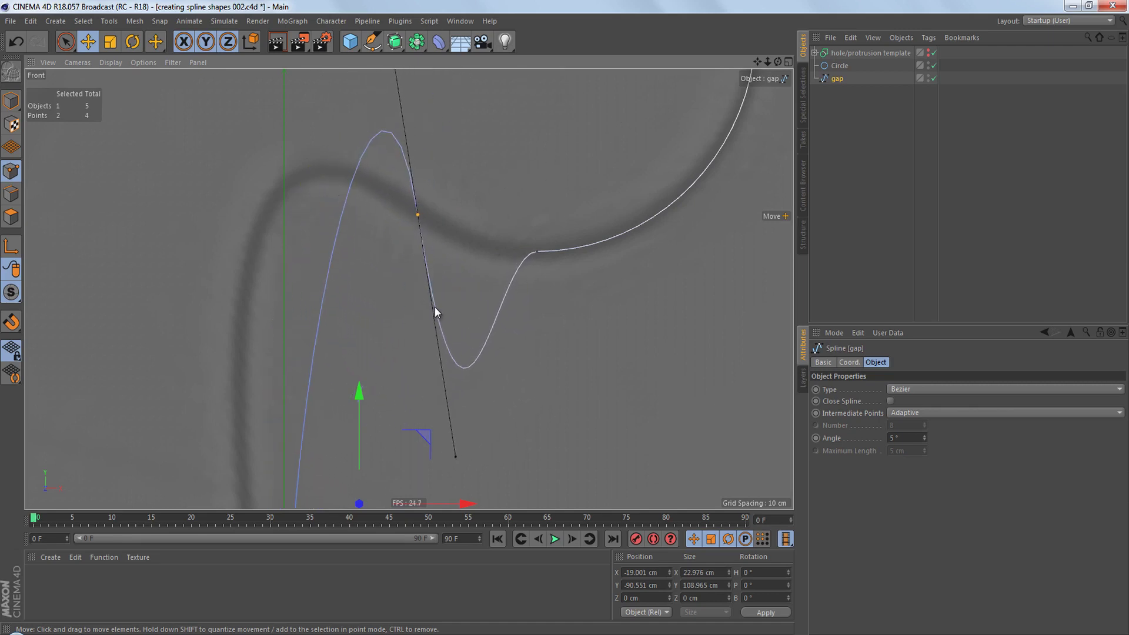
key(ctrl+z)
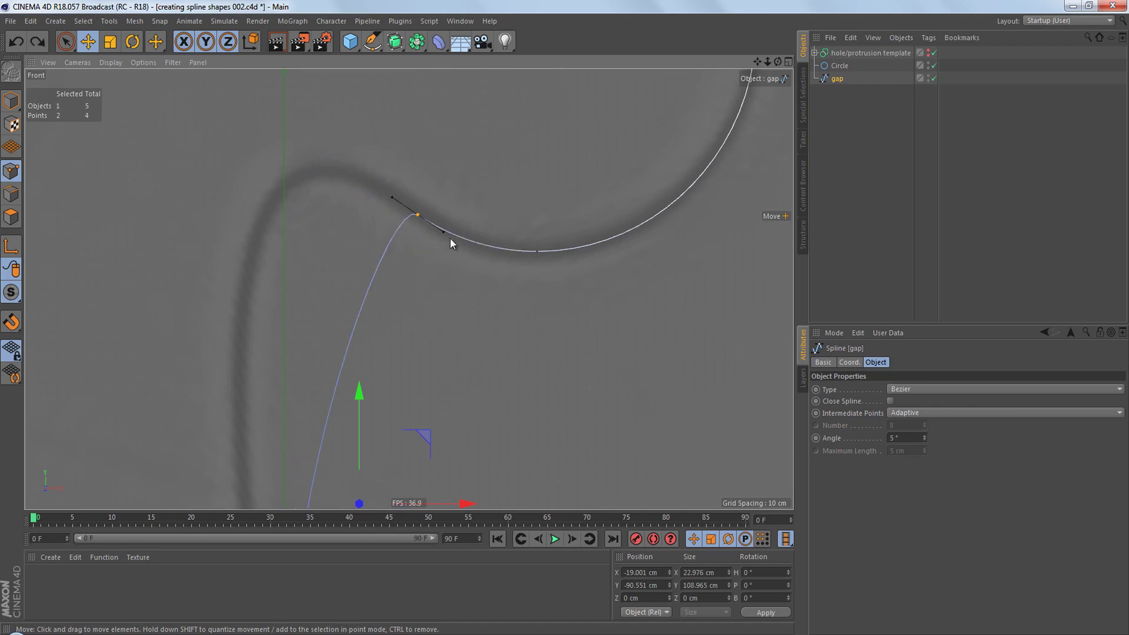
Try reshaping both tangent handles of the gap spline's arc-end point with only that point selected, and undo the change
scroll(445, 264, down, 5)
alt+middle_drag(434, 310, 430, 263)
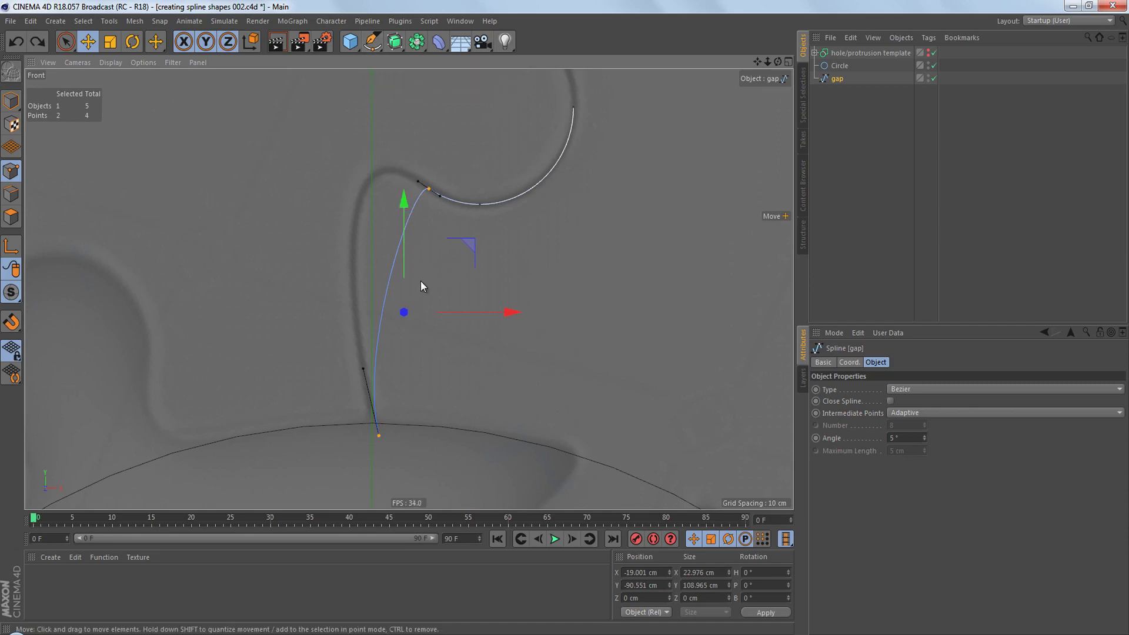
scroll(426, 274, up, 3)
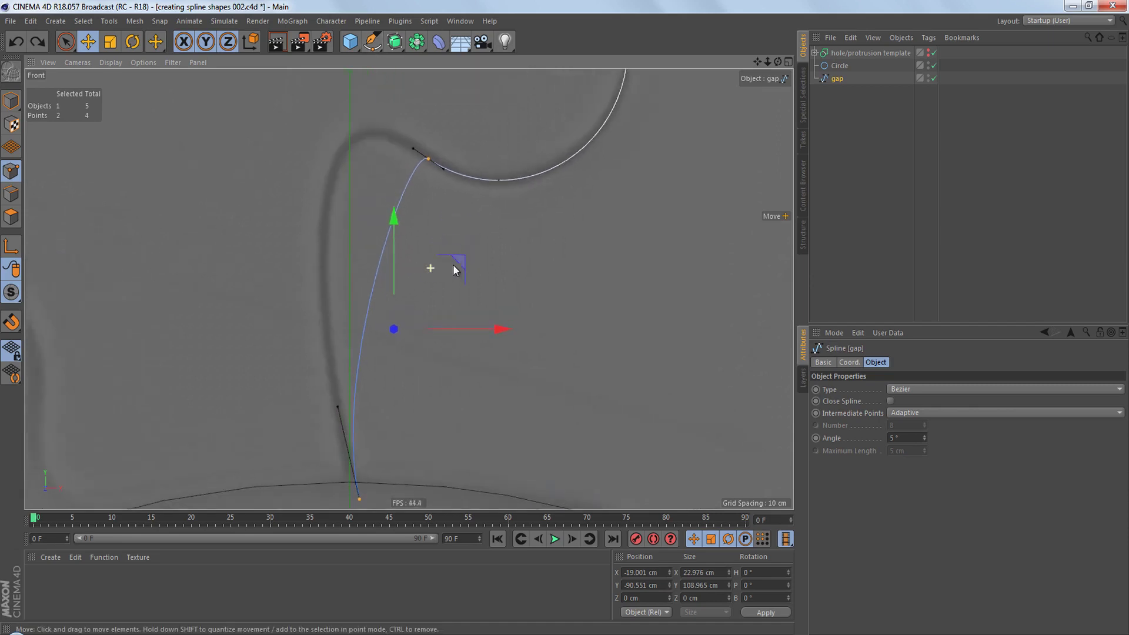
click(428, 154)
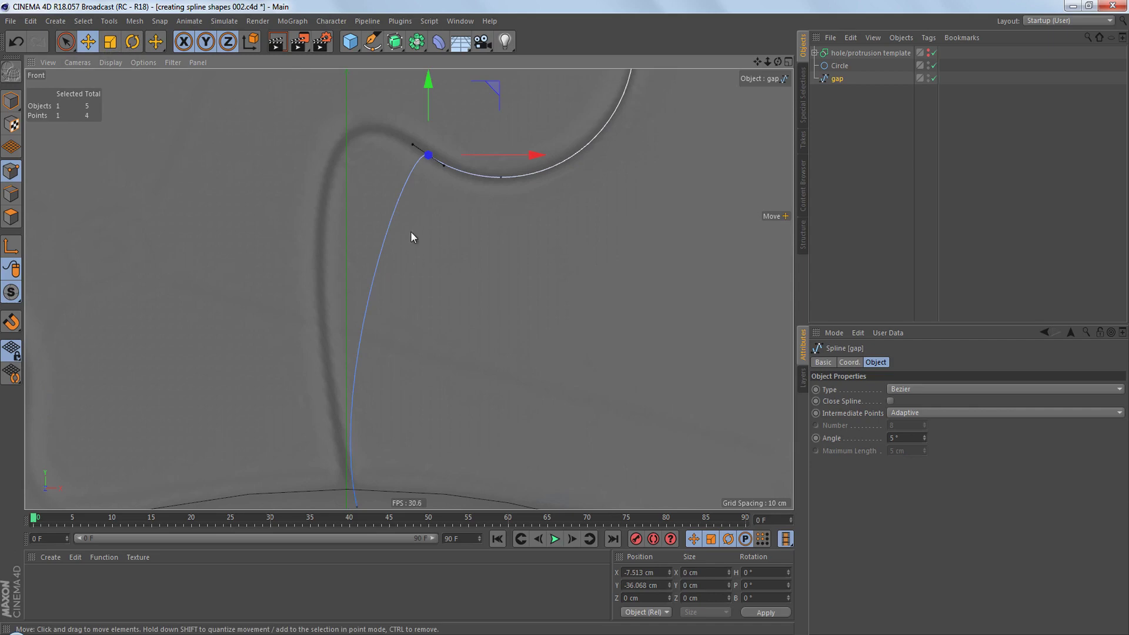
scroll(432, 235, up, 3)
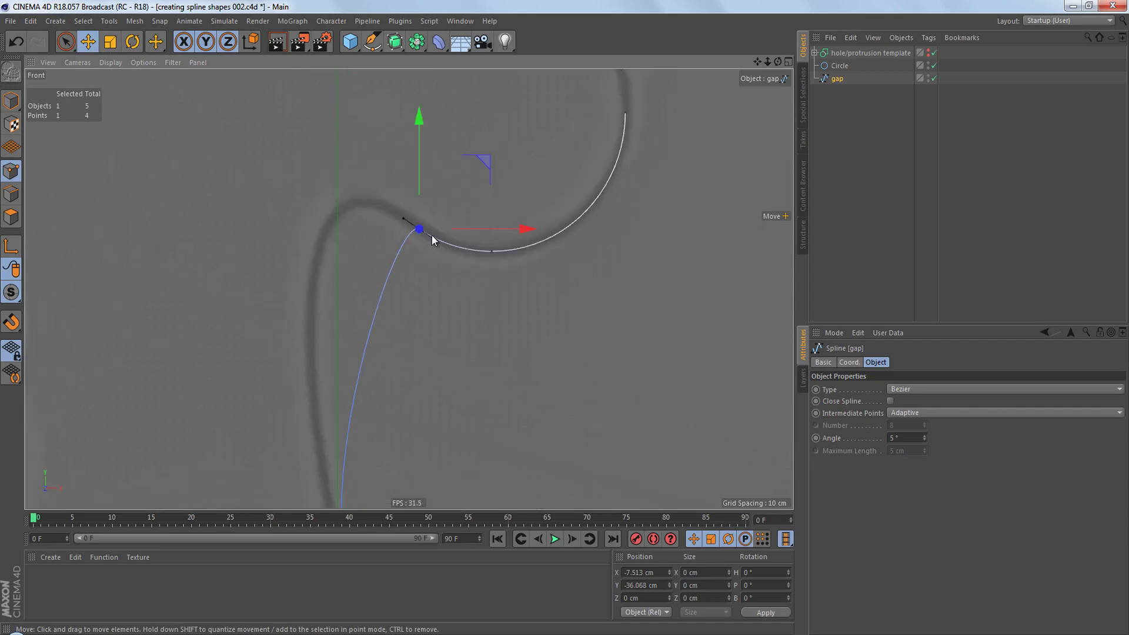
scroll(465, 233, up, 2)
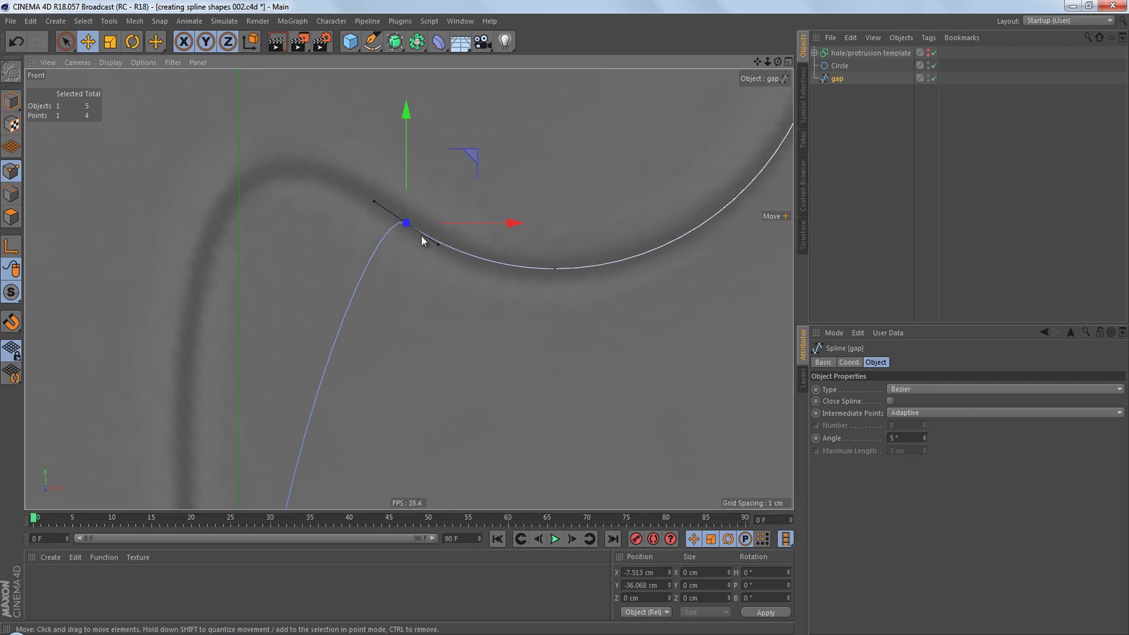
drag(436, 244, 475, 276)
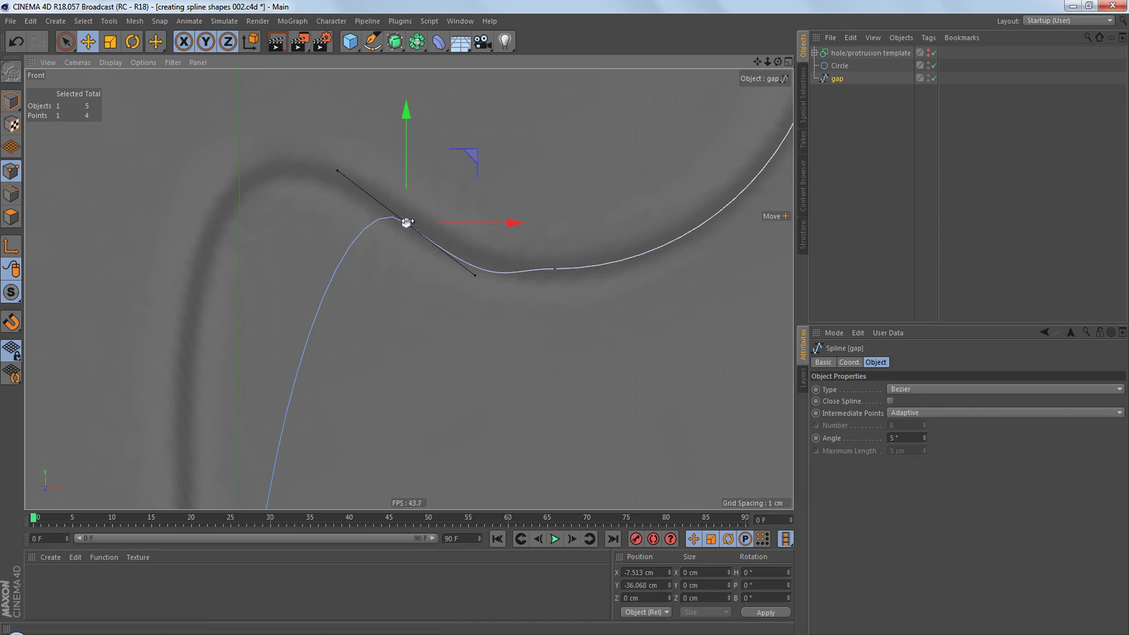
key(ctrl+z)
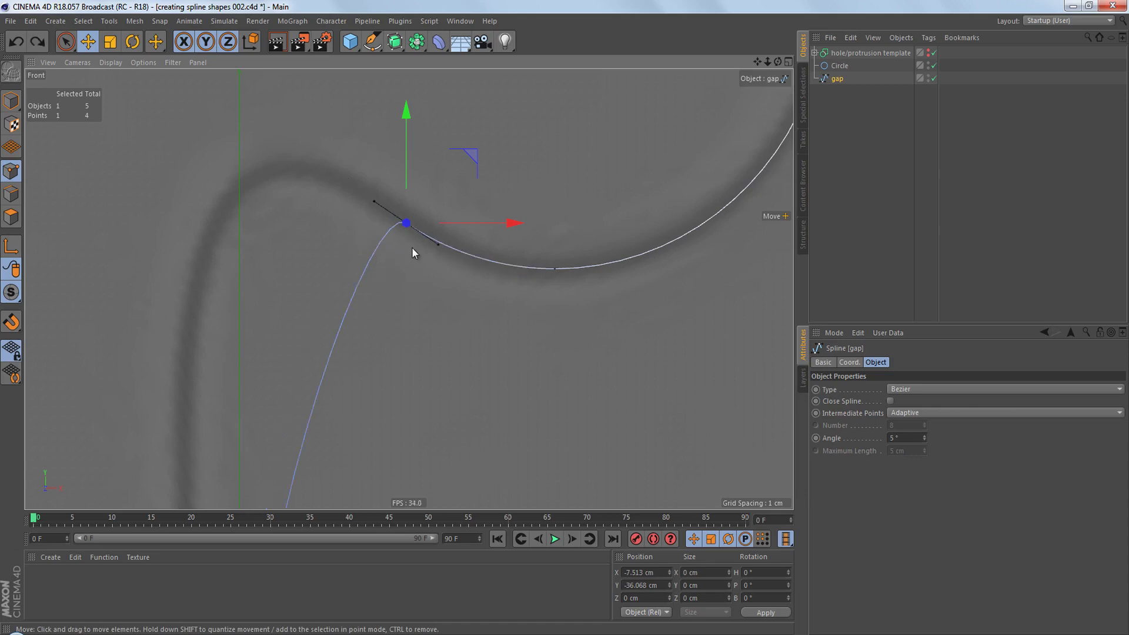
Lengthen only the arc-end point's tangent handle facing the long segment, keeping it aligned with the opposite handle
scroll(408, 238, down, 3)
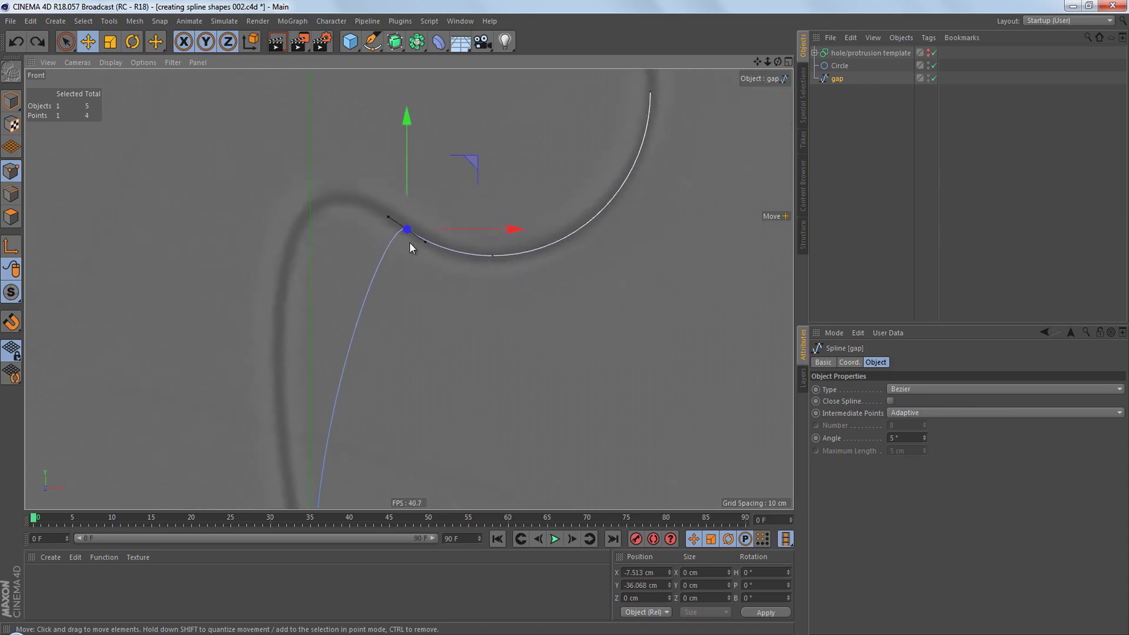
scroll(398, 218, up, 3)
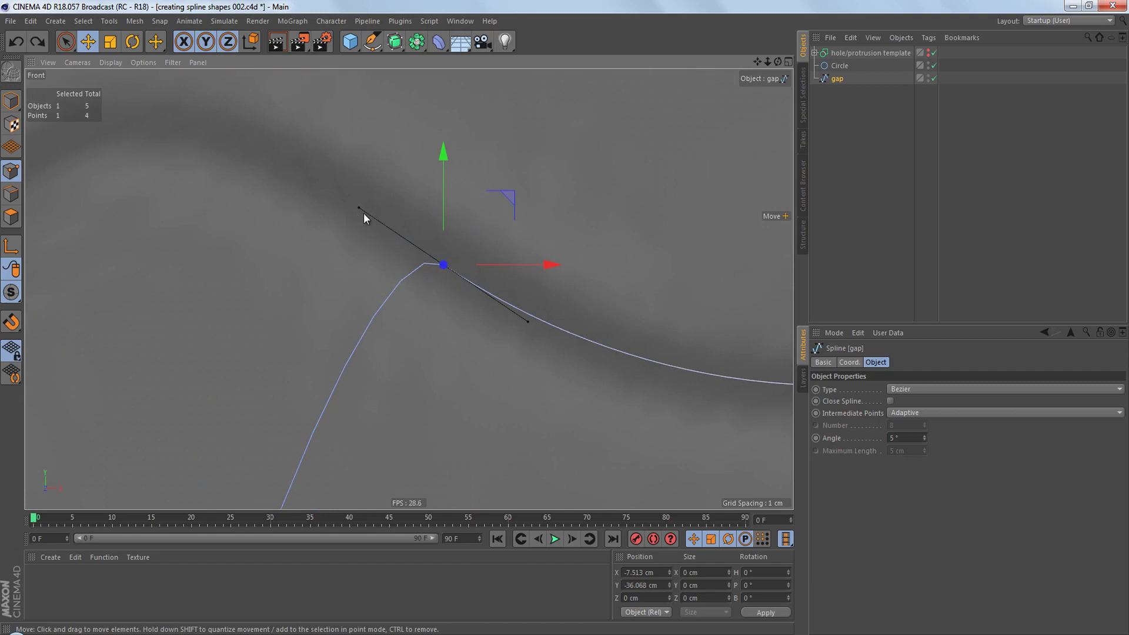
drag(358, 208, 277, 132)
drag(276, 132, 273, 159)
scroll(362, 306, down, 5)
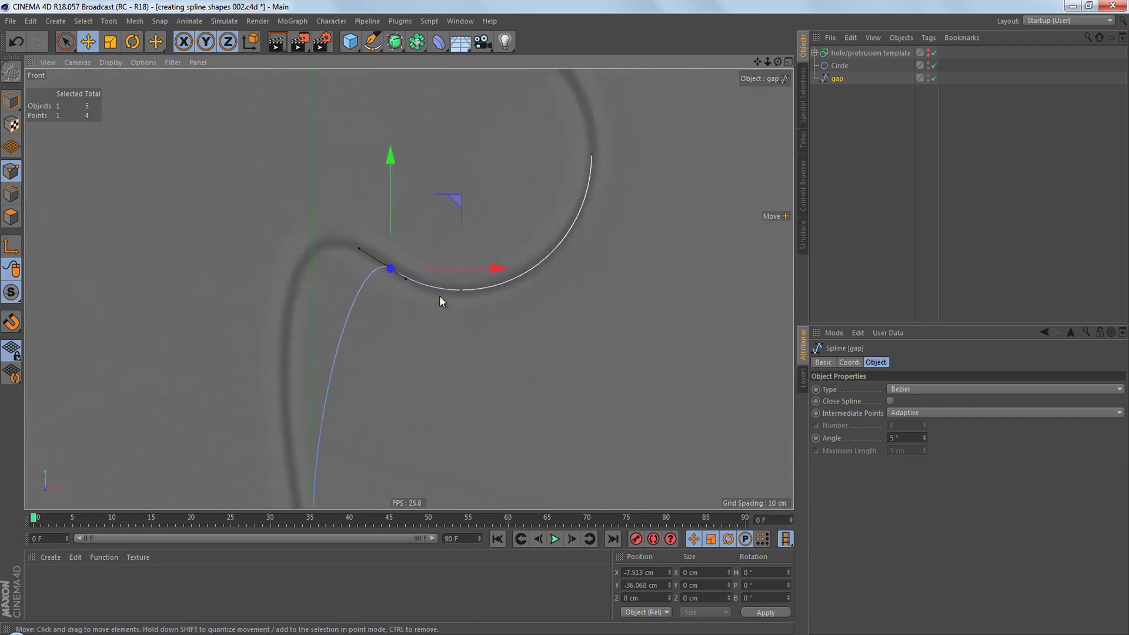
Break the arc-end point's tangent by swinging only the handle facing the long segment steeply upward
scroll(411, 272, up, 5)
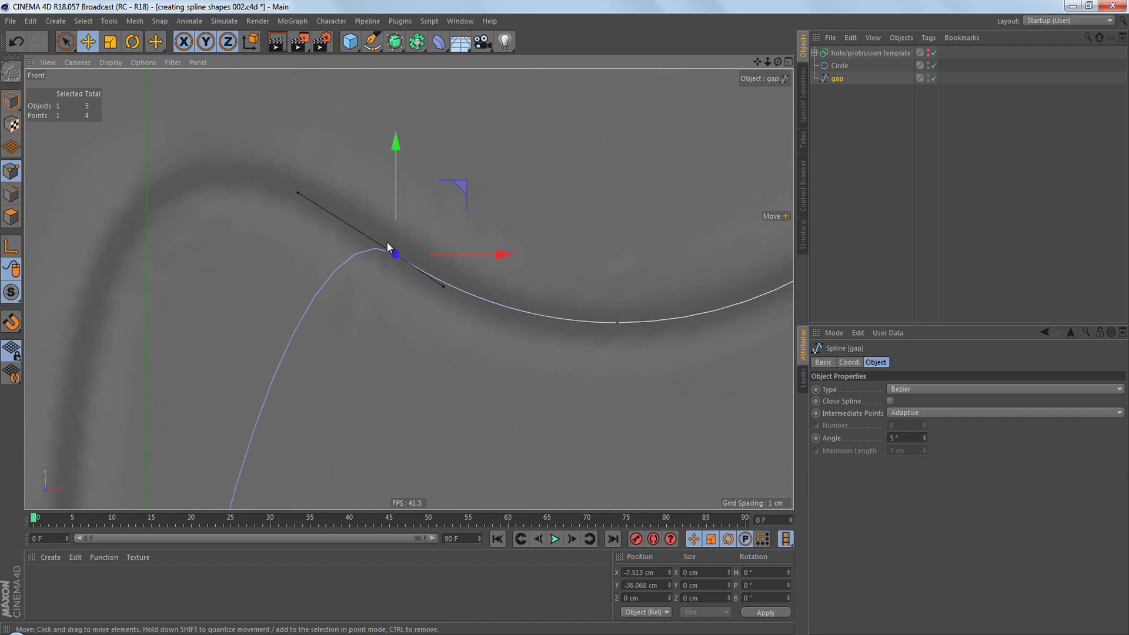
scroll(390, 244, up, 3)
drag(240, 156, 348, 107)
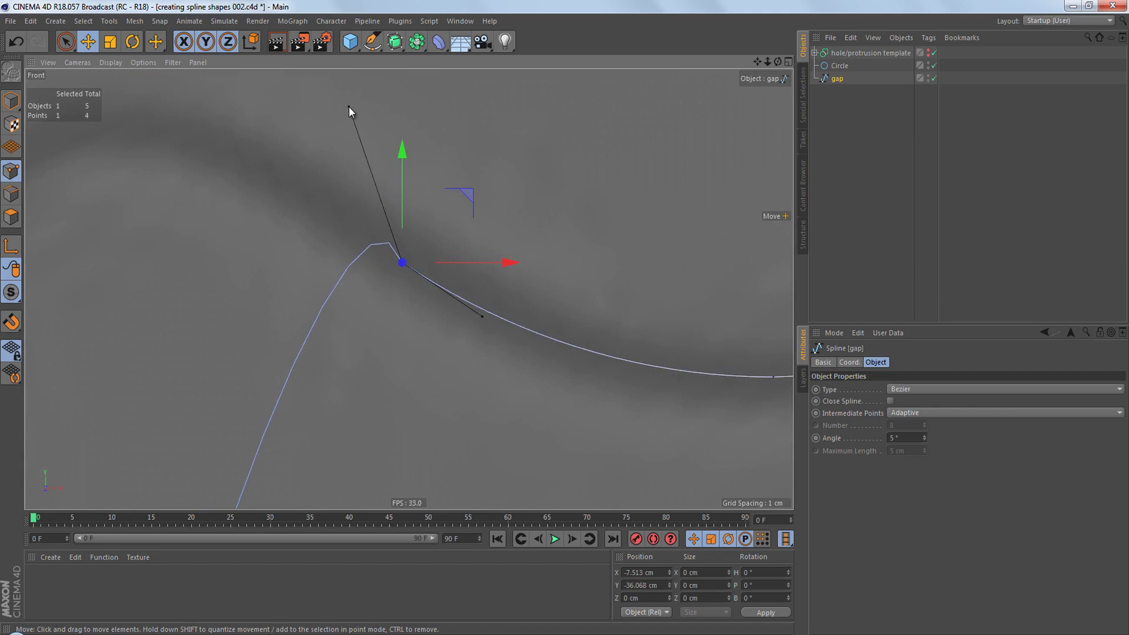
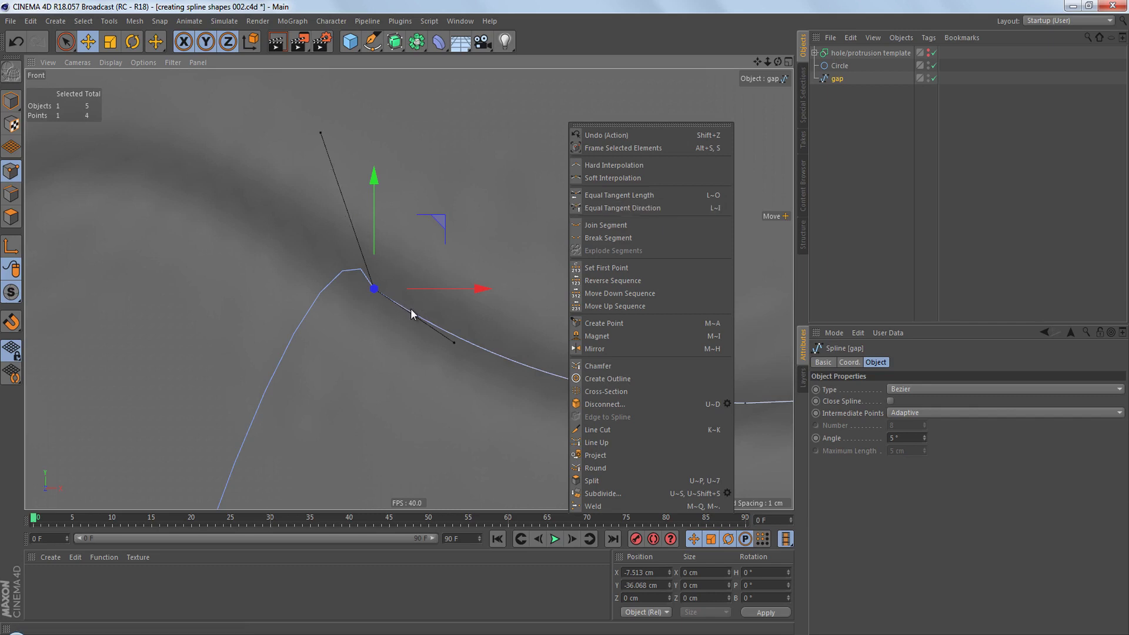
Align the arc-end point's broken tangent handles with Equal Tangent Direction, check the fit against the outline, and undo the alignment
click(669, 207)
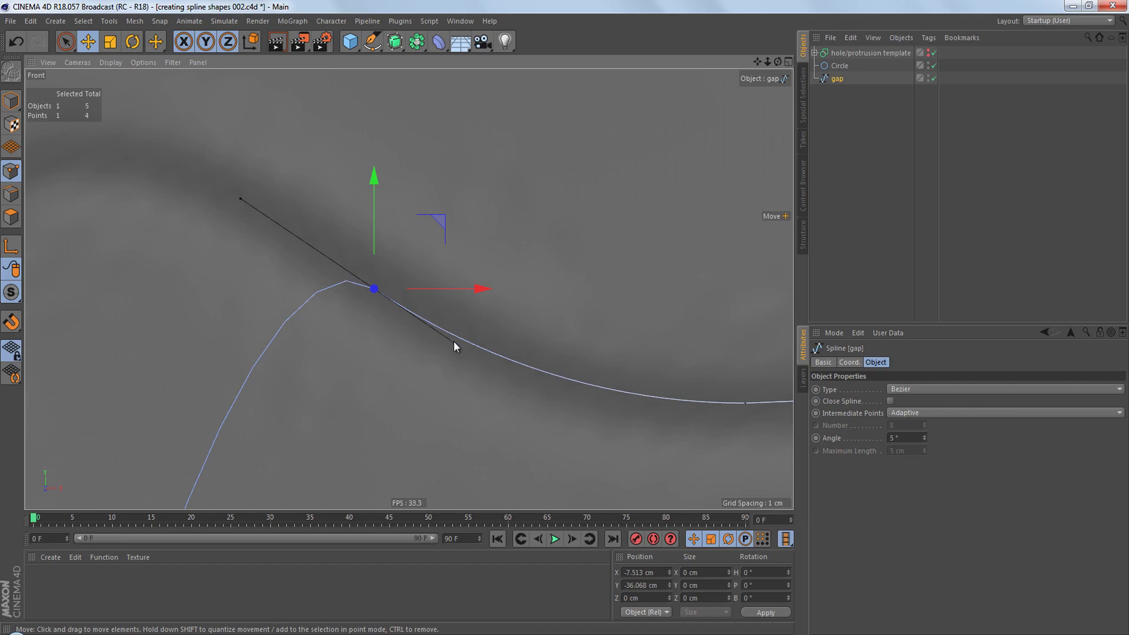
scroll(431, 310, down, 4)
scroll(391, 356, down, 3)
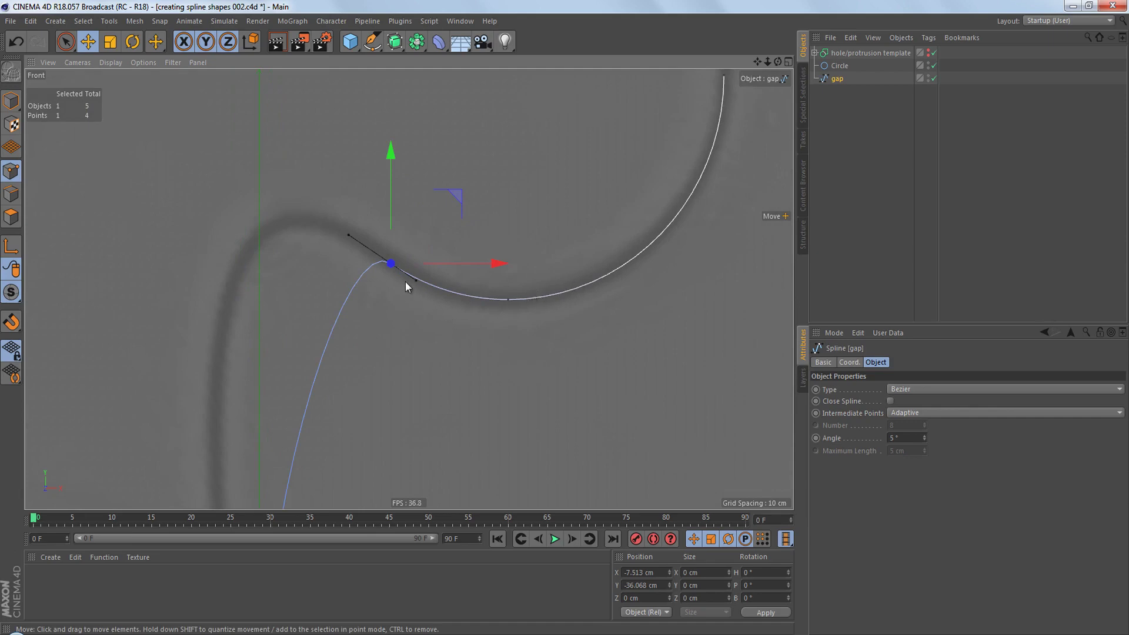
scroll(392, 280, up, 3)
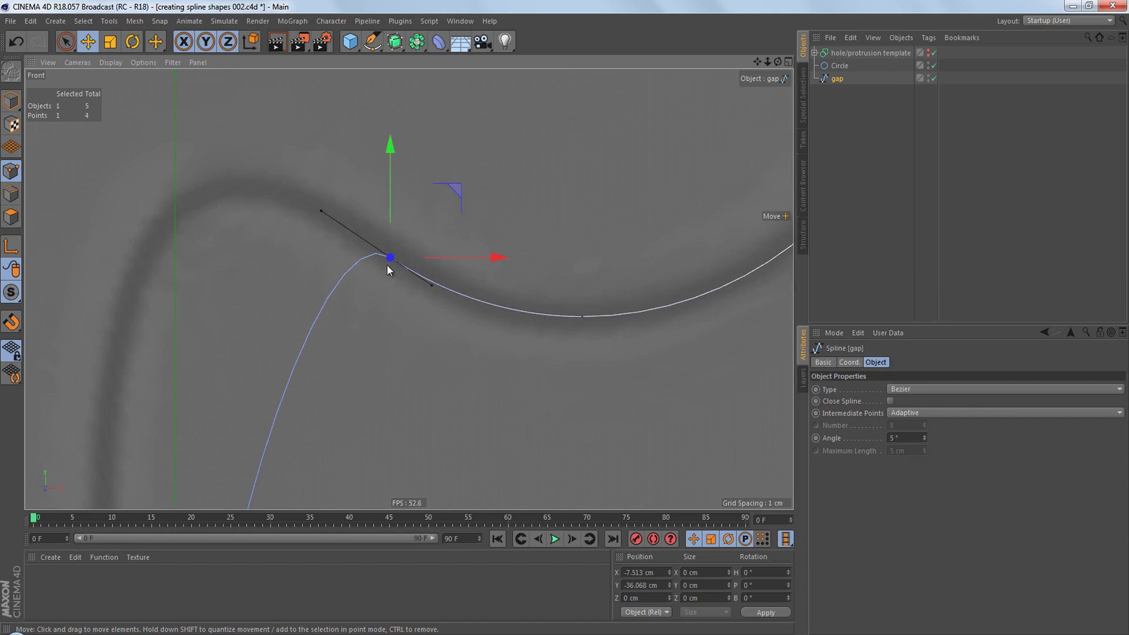
scroll(384, 231, up, 2)
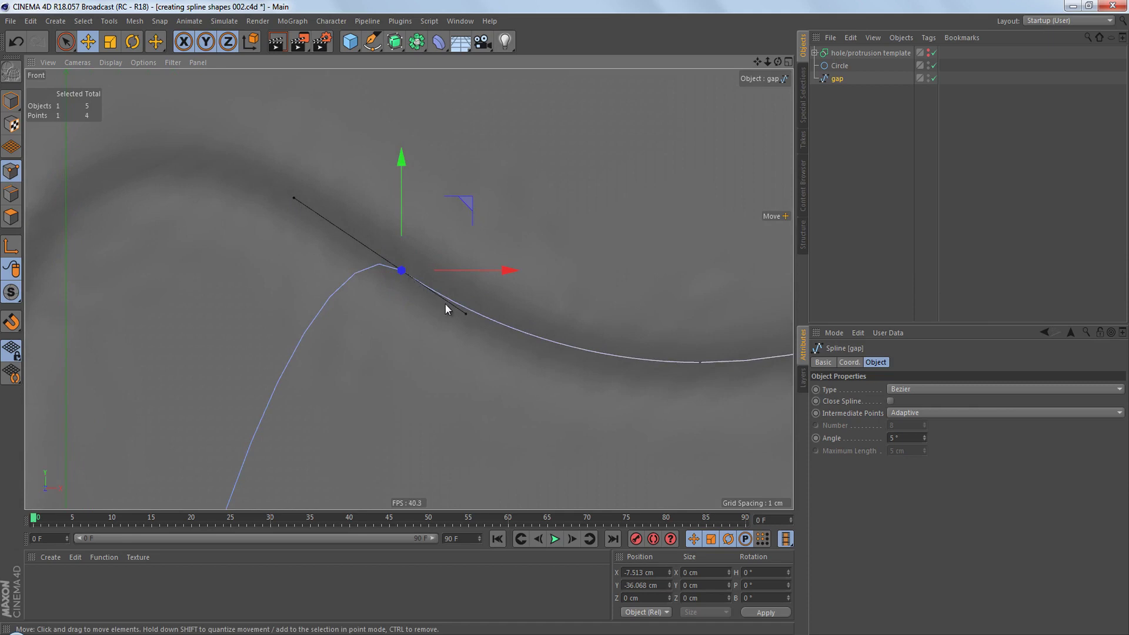
right_click(563, 194)
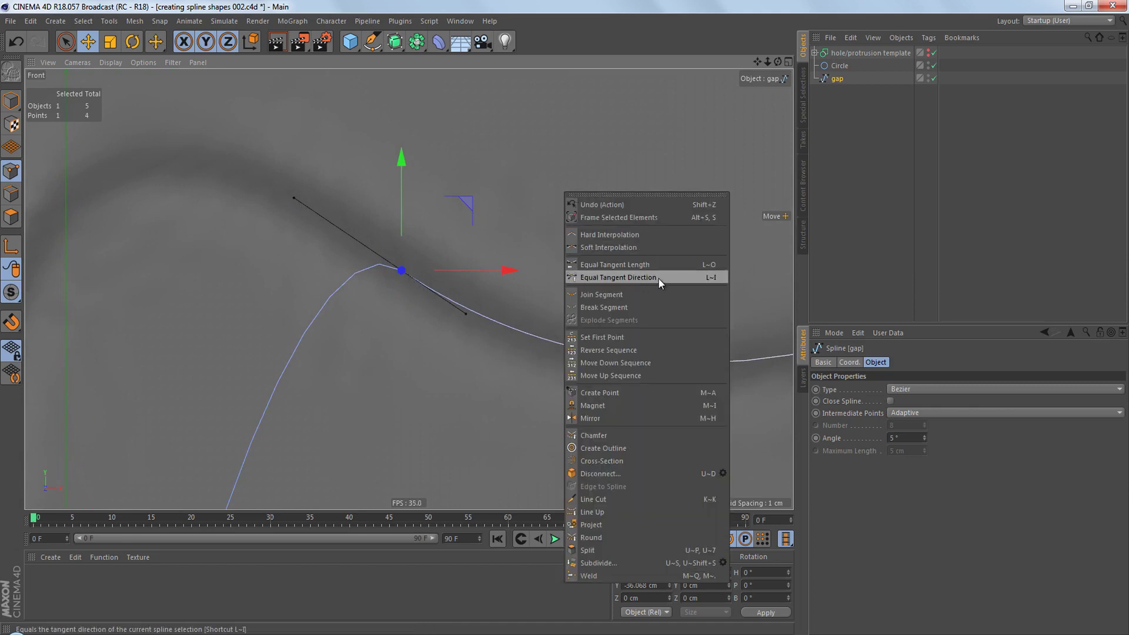
click(489, 361)
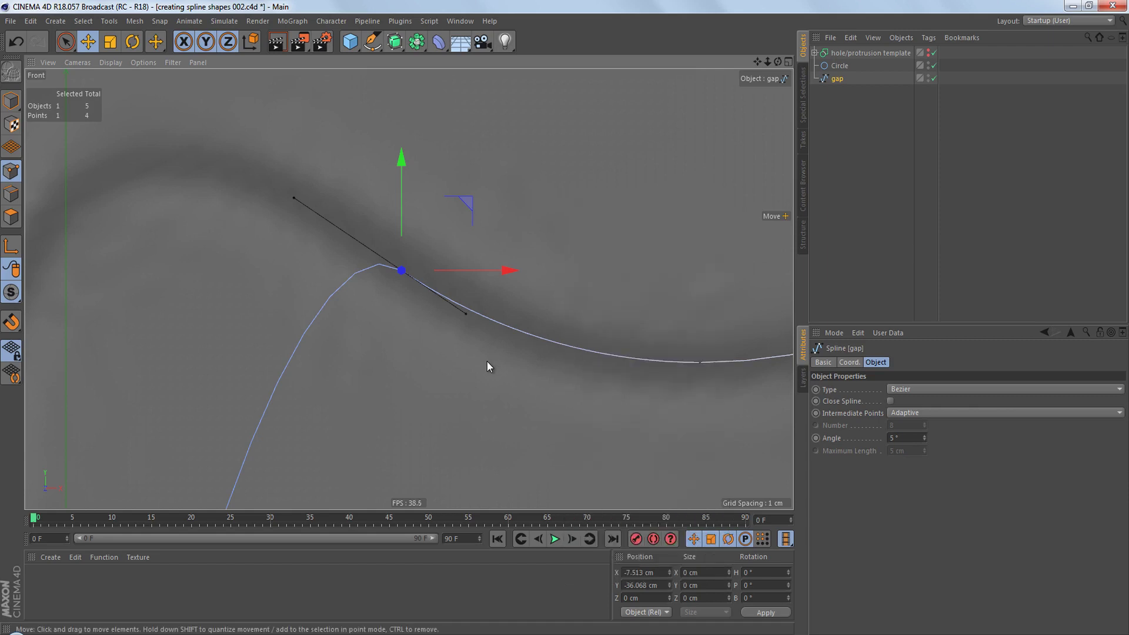
scroll(464, 320, down, 2)
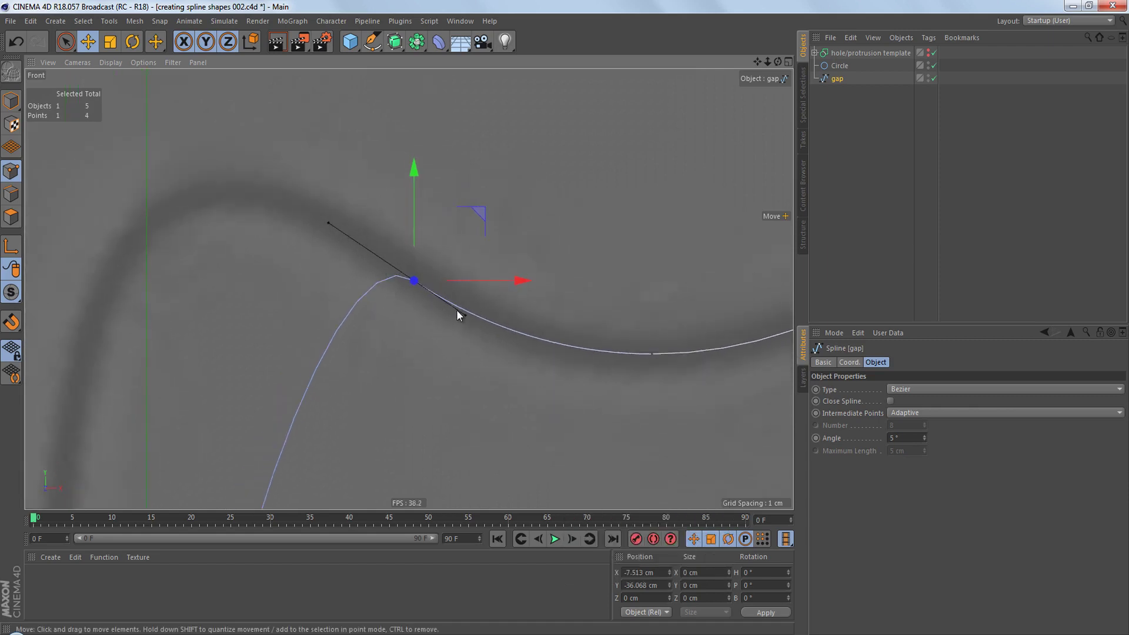
scroll(414, 303, down, 4)
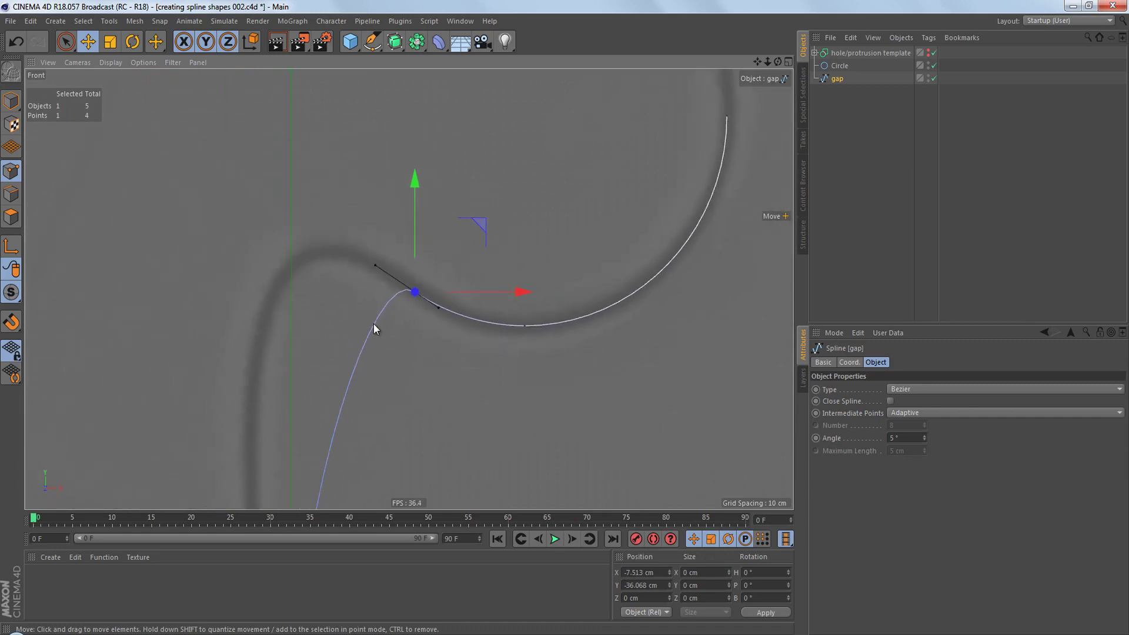
scroll(456, 293, down, 3)
alt+middle_drag(444, 300, 421, 262)
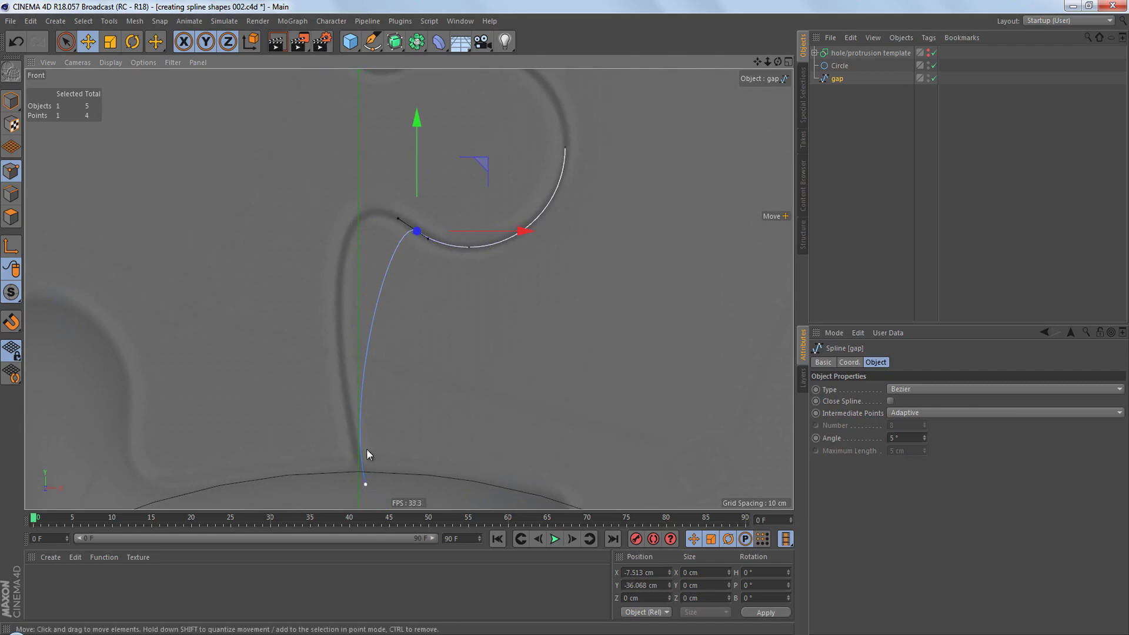
scroll(406, 236, up, 5)
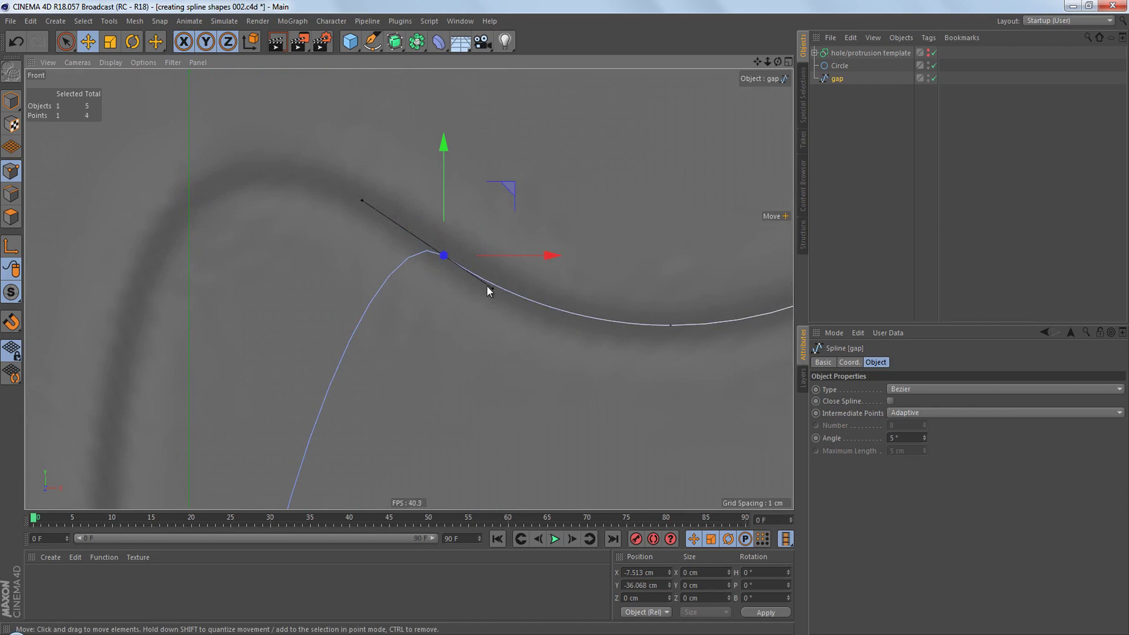
key(ctrl+z)
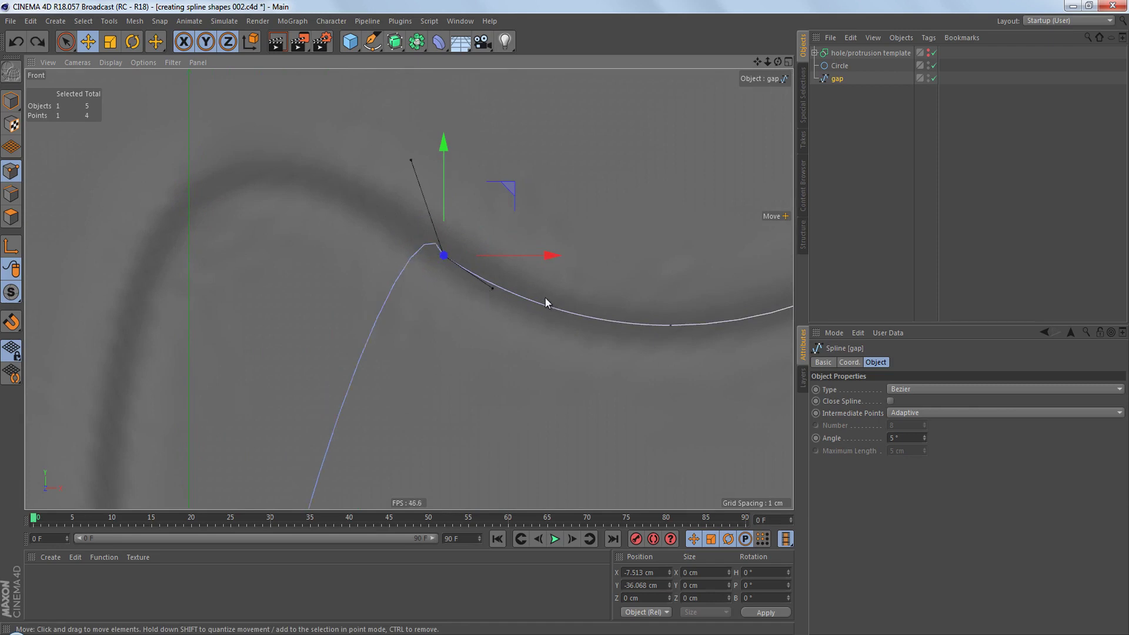
Reverse the gap spline's point sequence while its arc-end tangent is still broken
alt+middle_drag(545, 302, 511, 214)
right_click(524, 187)
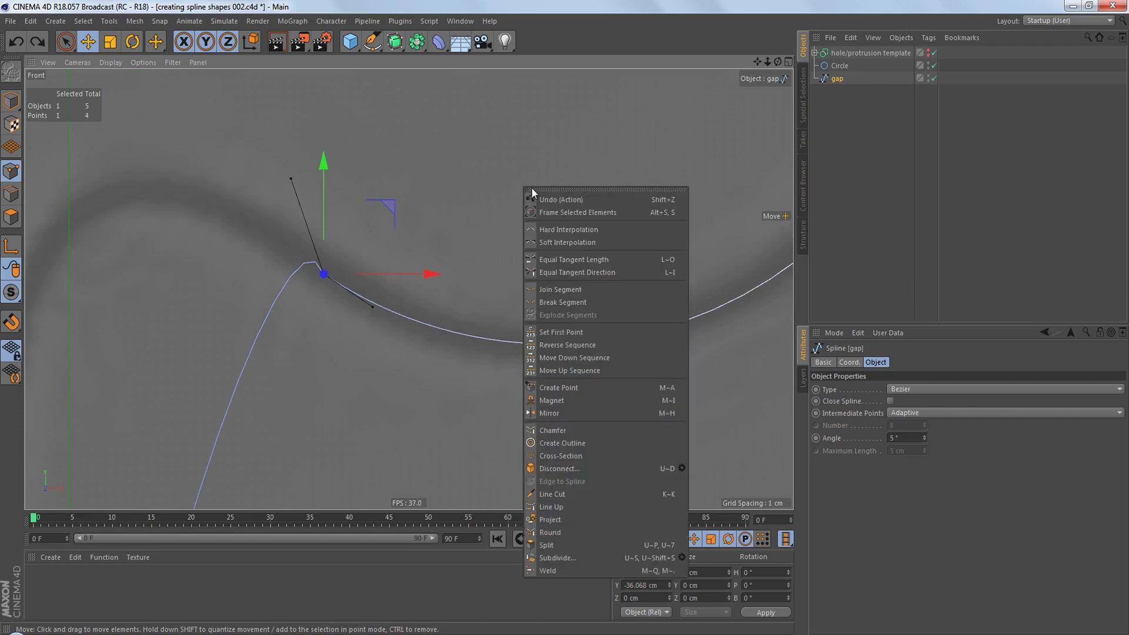
click(612, 344)
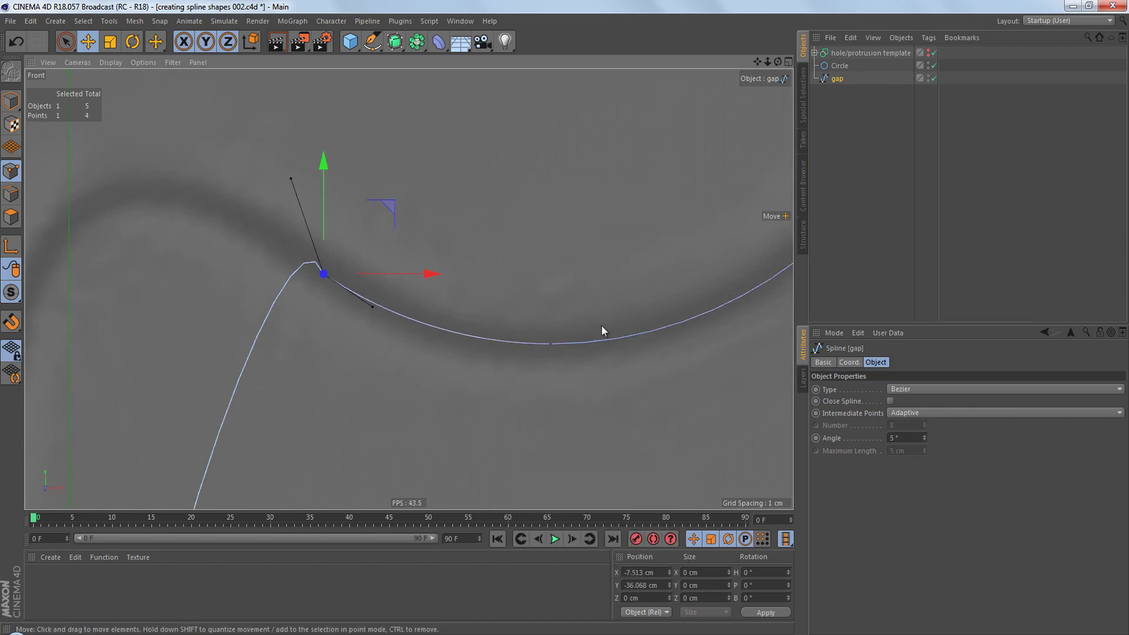
scroll(524, 274, down, 5)
alt+middle_drag(510, 334, 484, 291)
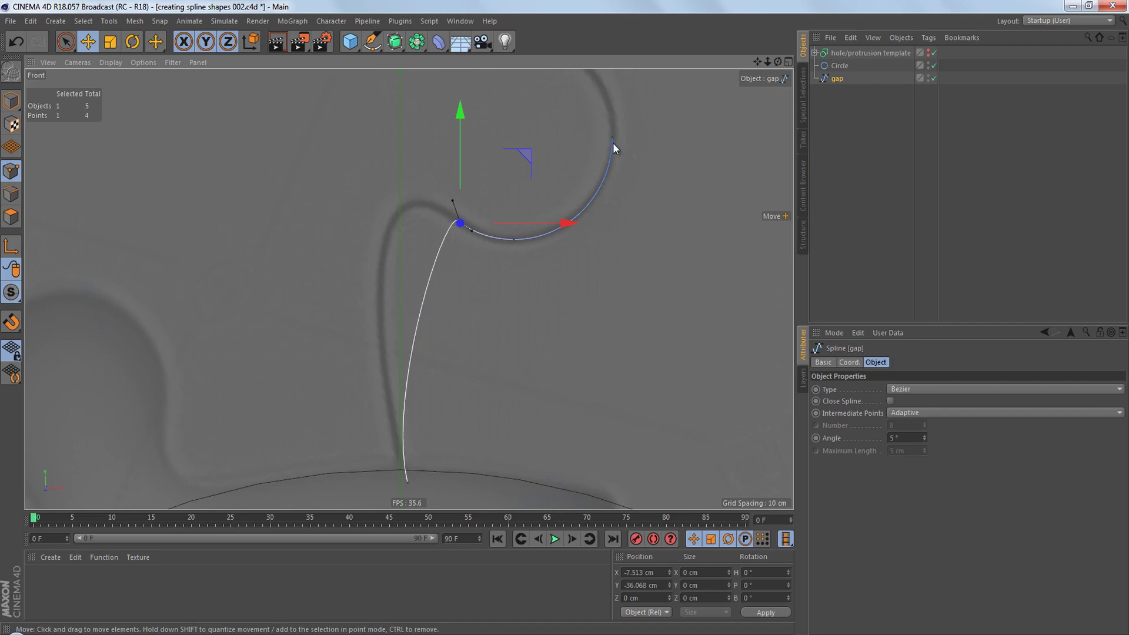
Apply Equal Tangent Direction to the arc-end point with the spline's sequence reversed
scroll(534, 204, up, 5)
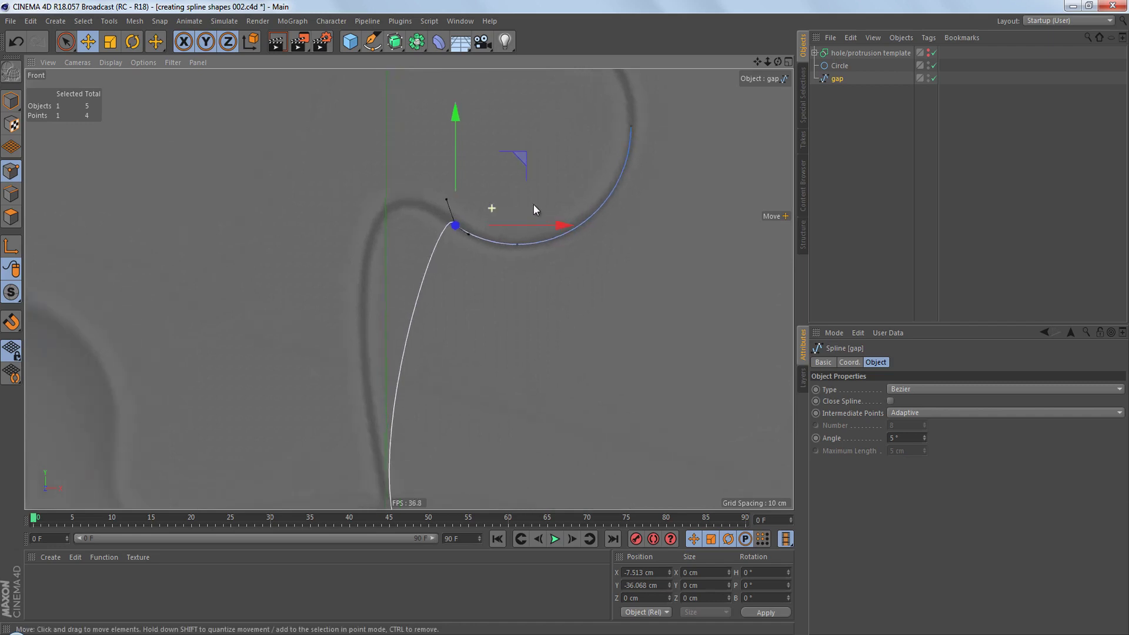
right_click(581, 158)
click(676, 242)
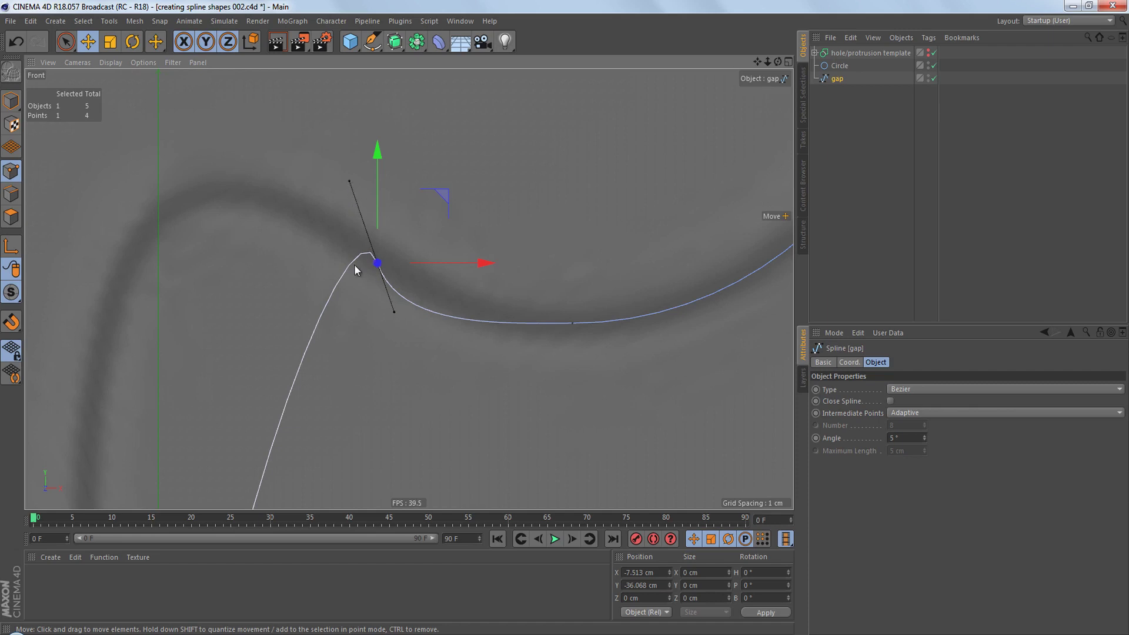
scroll(355, 266, down, 3)
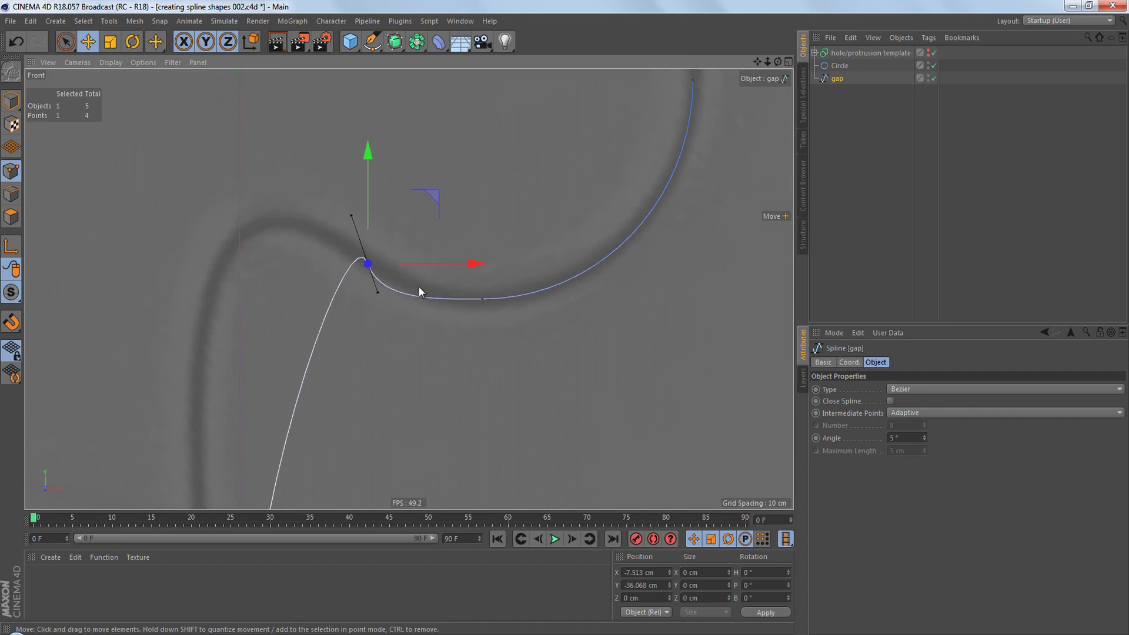
scroll(421, 276, up, 4)
Undo the tangent alignment and reverse the gap spline's point sequence back
key(ctrl+z)
key(ctrl+z)
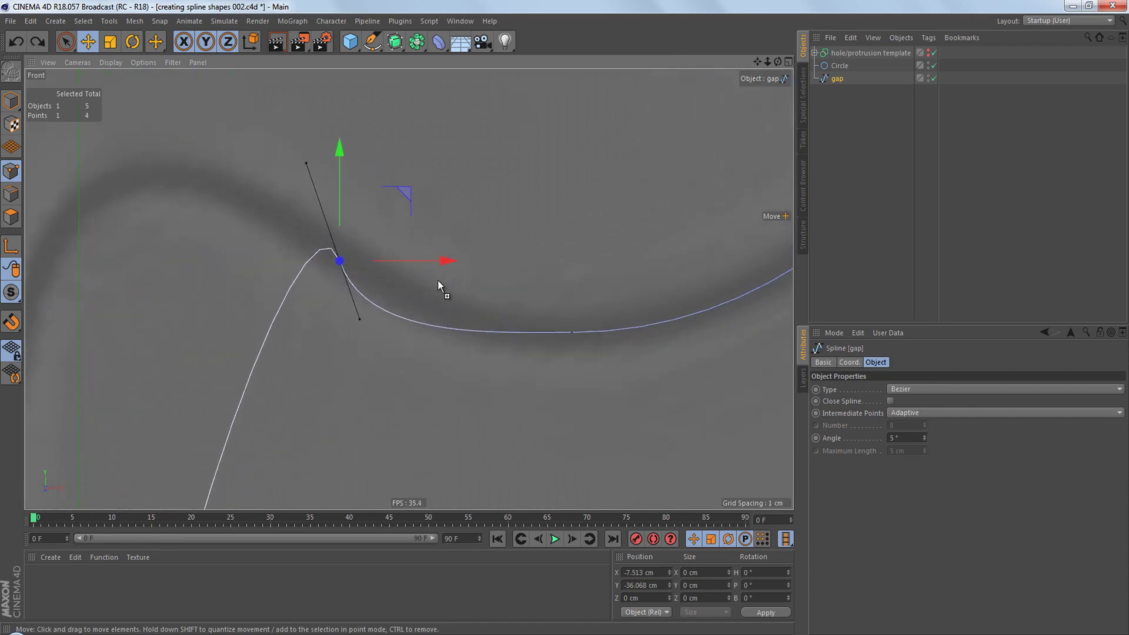
right_click(560, 218)
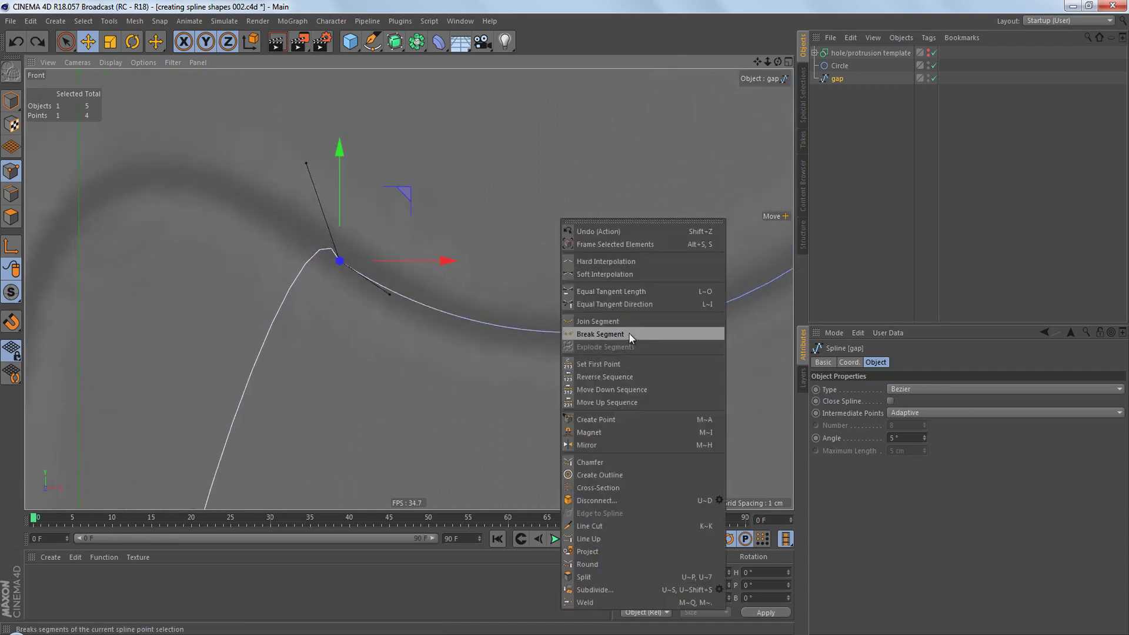
click(648, 376)
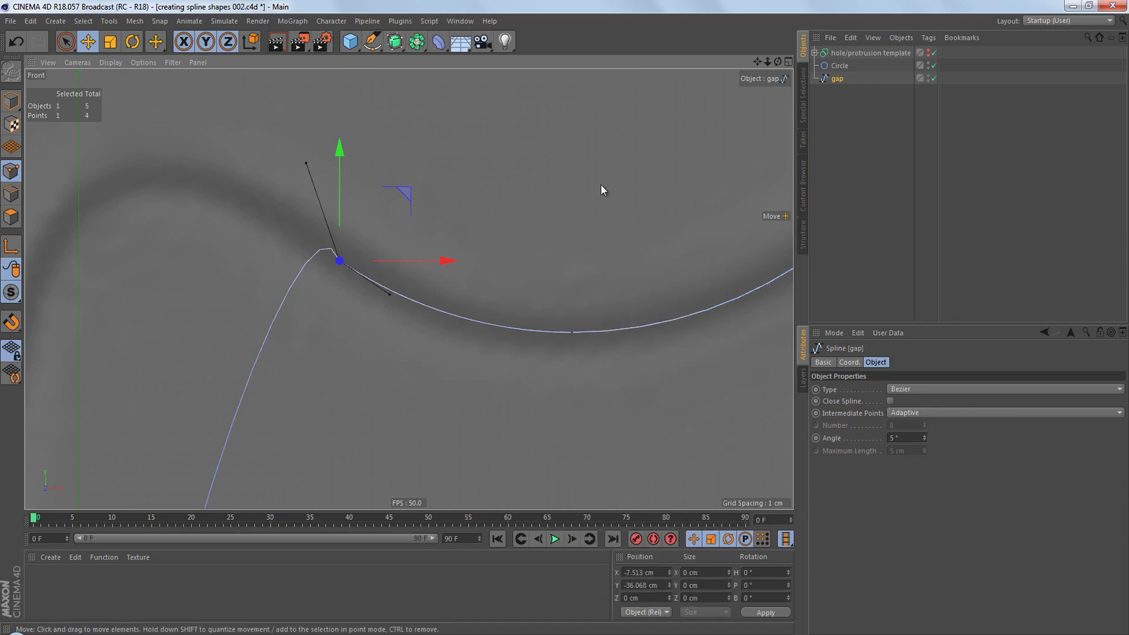
Apply Equal Tangent Direction to the arc-end point once more, and undo back to the unbroken tangent with both segment end points selected
right_click(602, 185)
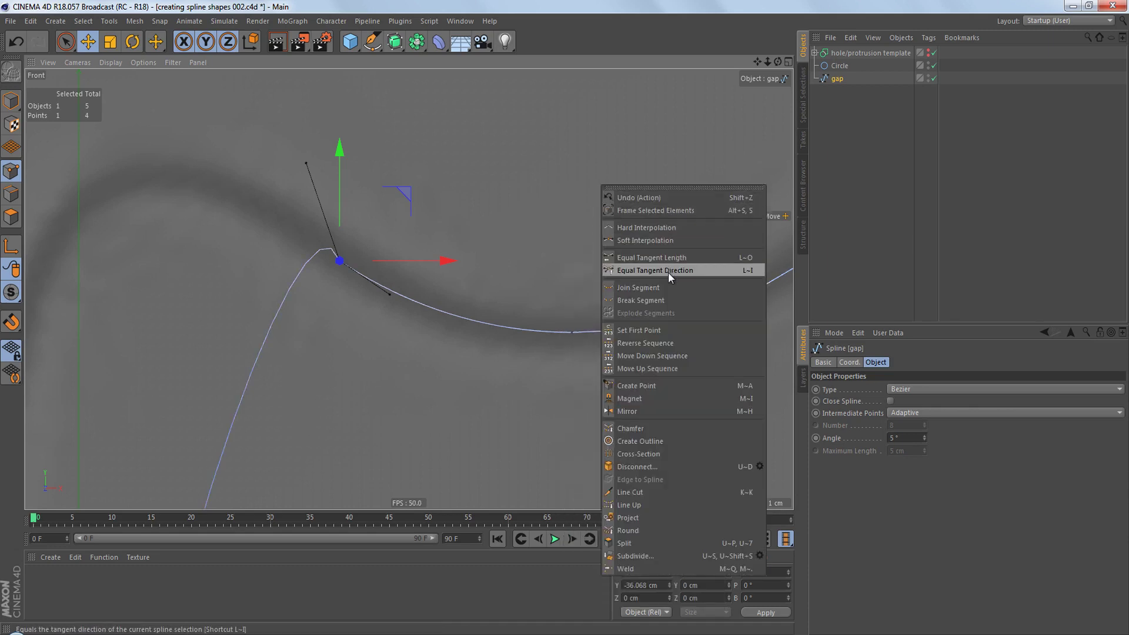
click(705, 270)
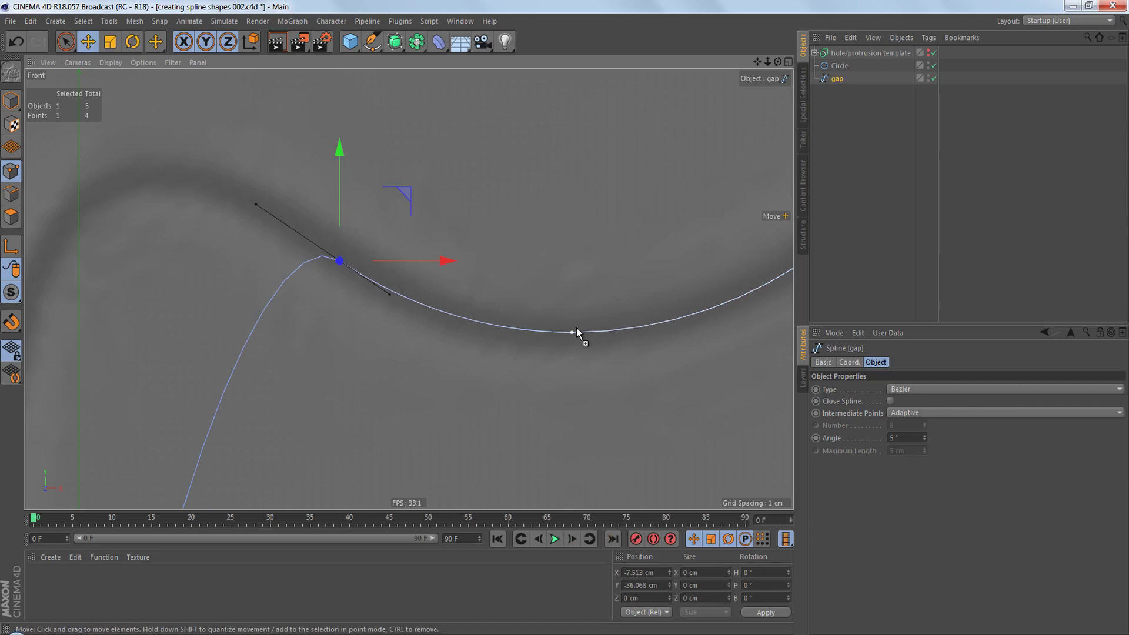
key(ctrl+z)
key(ctrl+z)
key(ctrl+z)
key(ctrl+z)
key(ctrl+z)
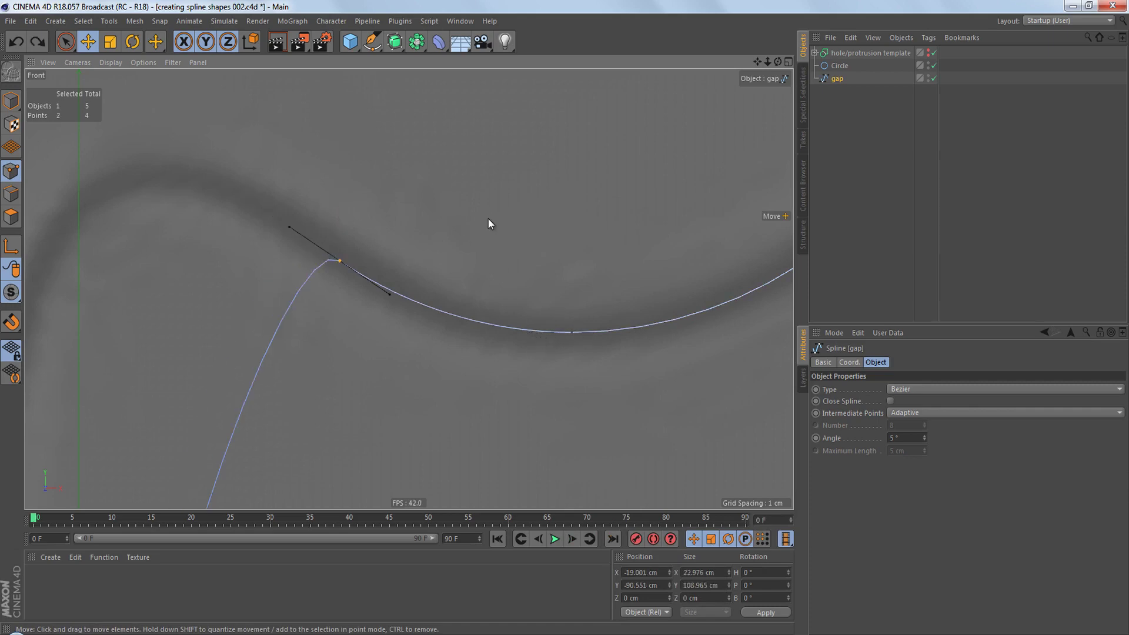
Select only the gap spline's lowest end point, stretch its tangent handle further up and outward along the outline, and clear the selection
scroll(461, 262, down, 8)
middle_drag(454, 224, 455, 199)
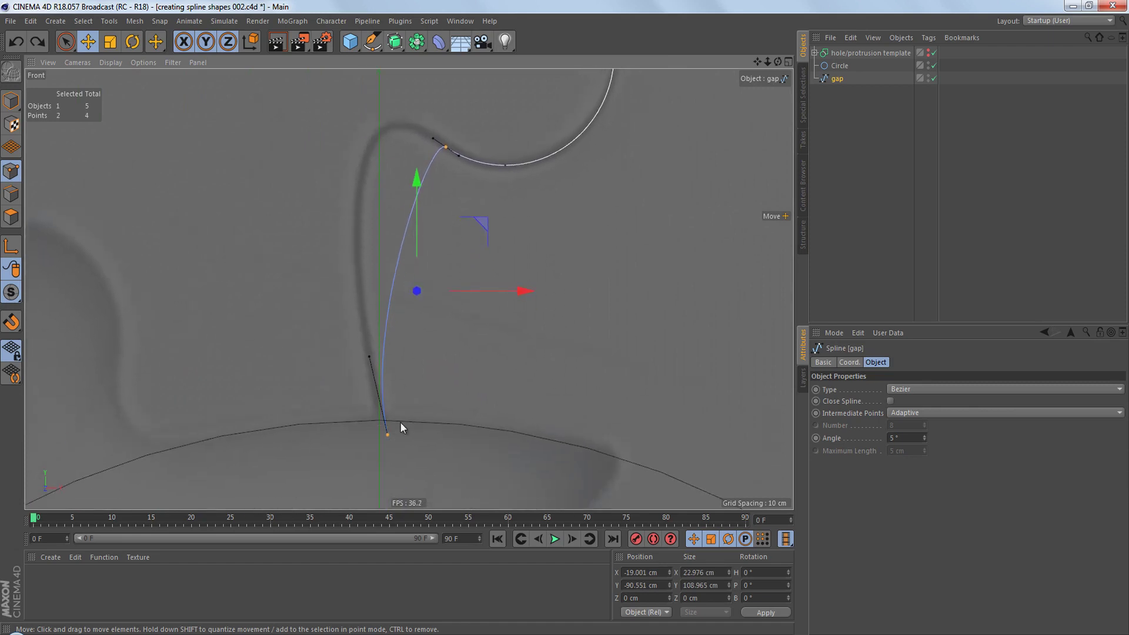
click(387, 434)
click(383, 450)
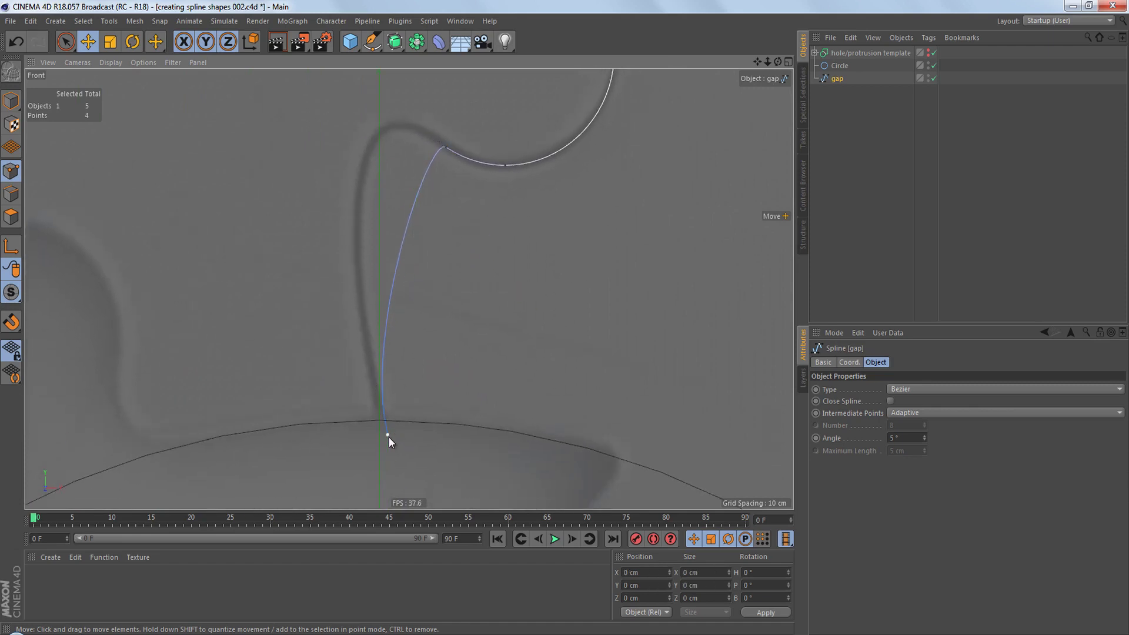
click(388, 435)
scroll(382, 405, up, 3)
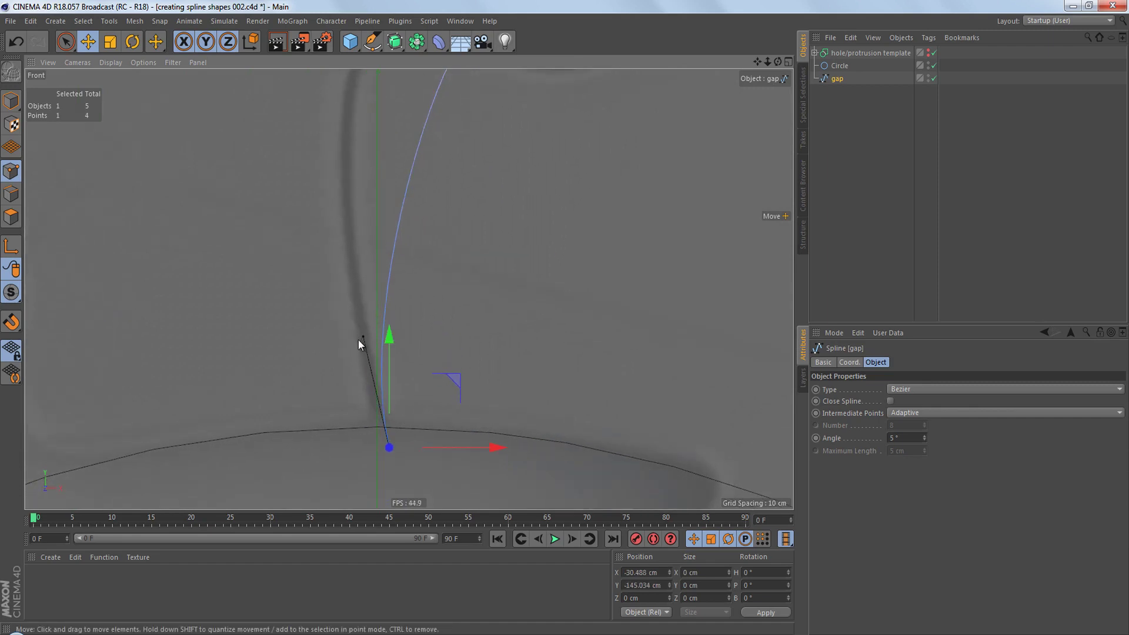
drag(363, 336, 331, 271)
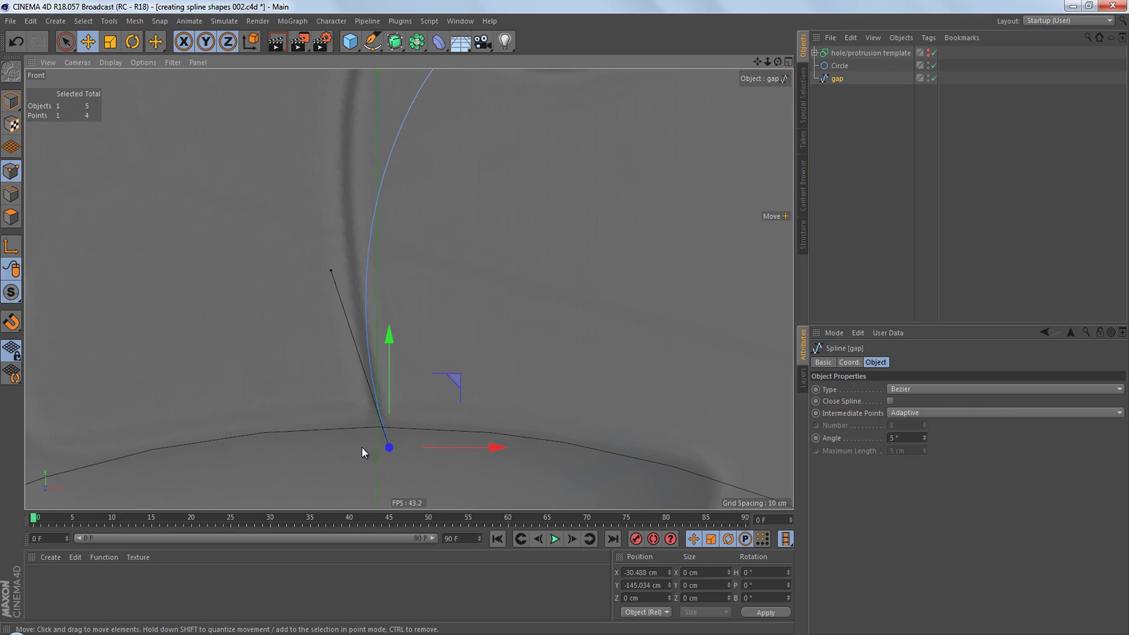
click(447, 294)
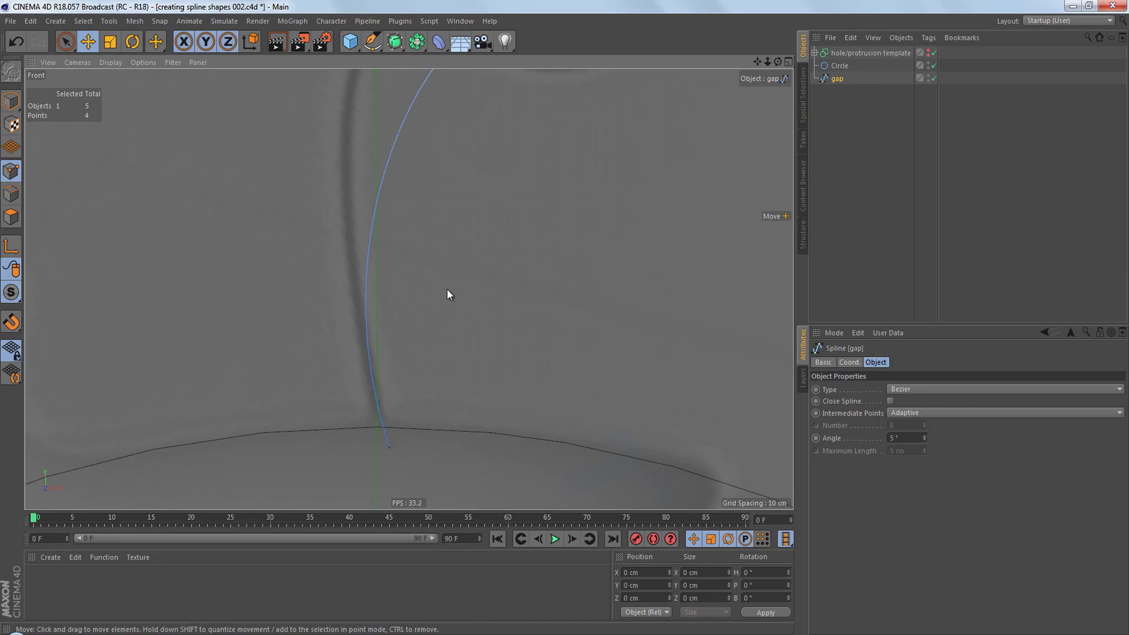
Lengthen both tangent handles of the gap spline's arc-end point together with the Scale tool
scroll(467, 285, down, 5)
scroll(425, 315, up, 4)
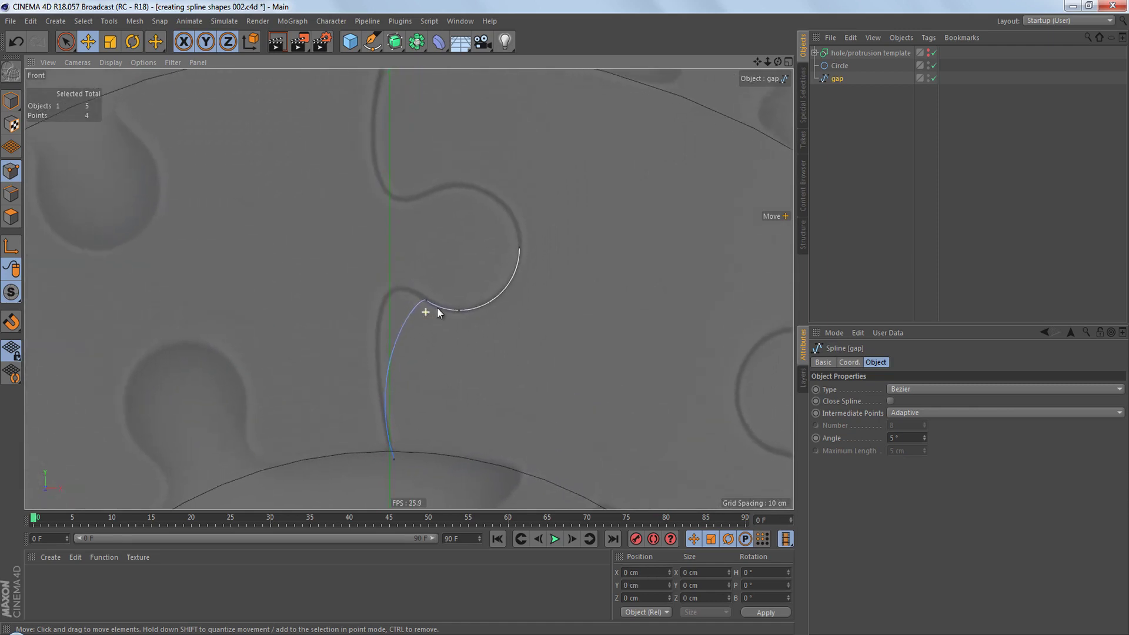
click(112, 44)
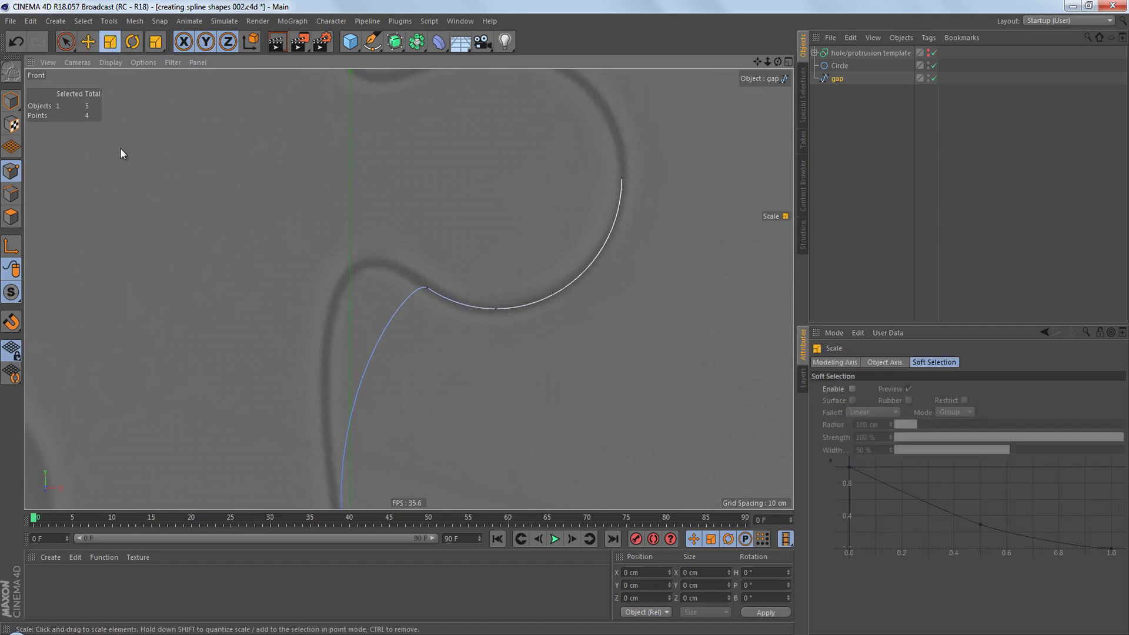
click(427, 288)
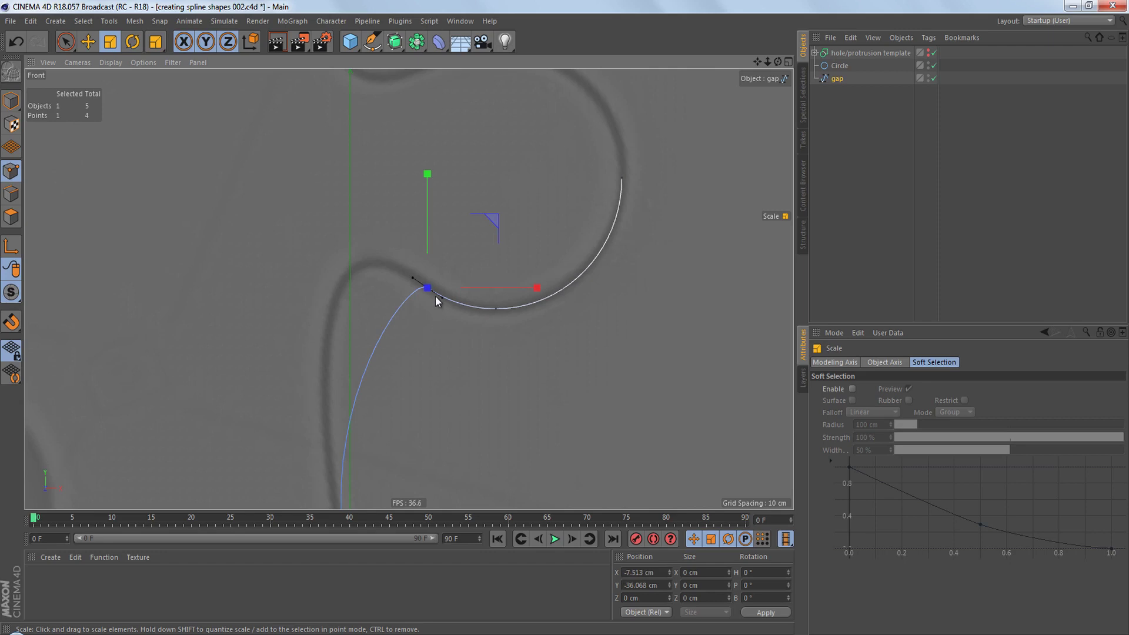
scroll(437, 301, up, 2)
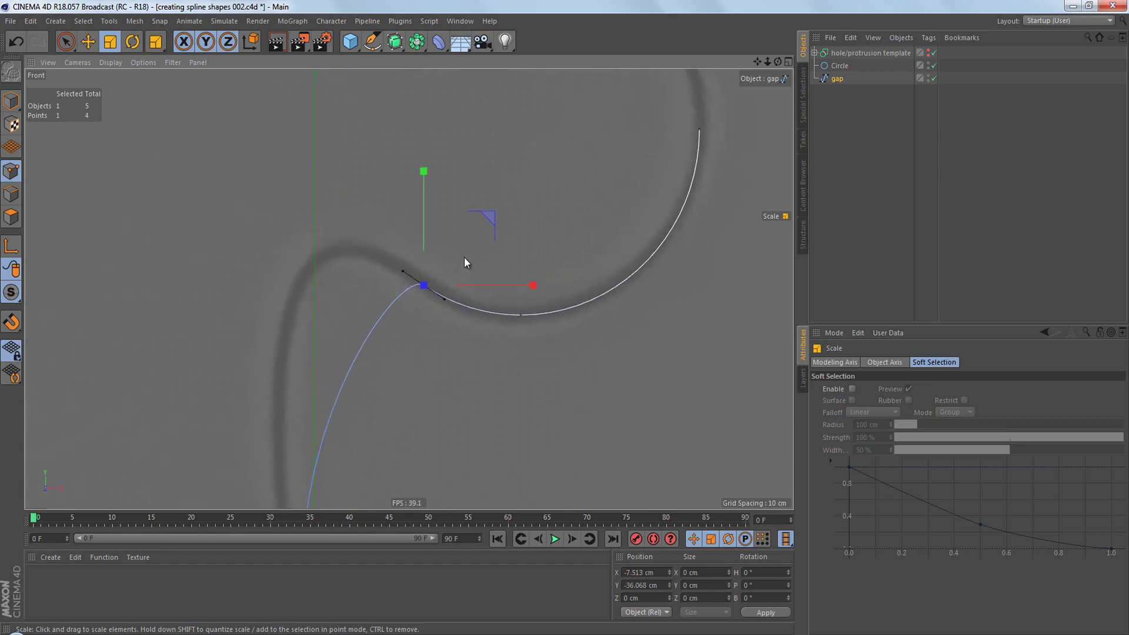
drag(535, 221, 771, 124)
Try moving the arc-end point's handle facing the long segment directly while the Scale tool is active, and undo it
scroll(450, 277, up, 4)
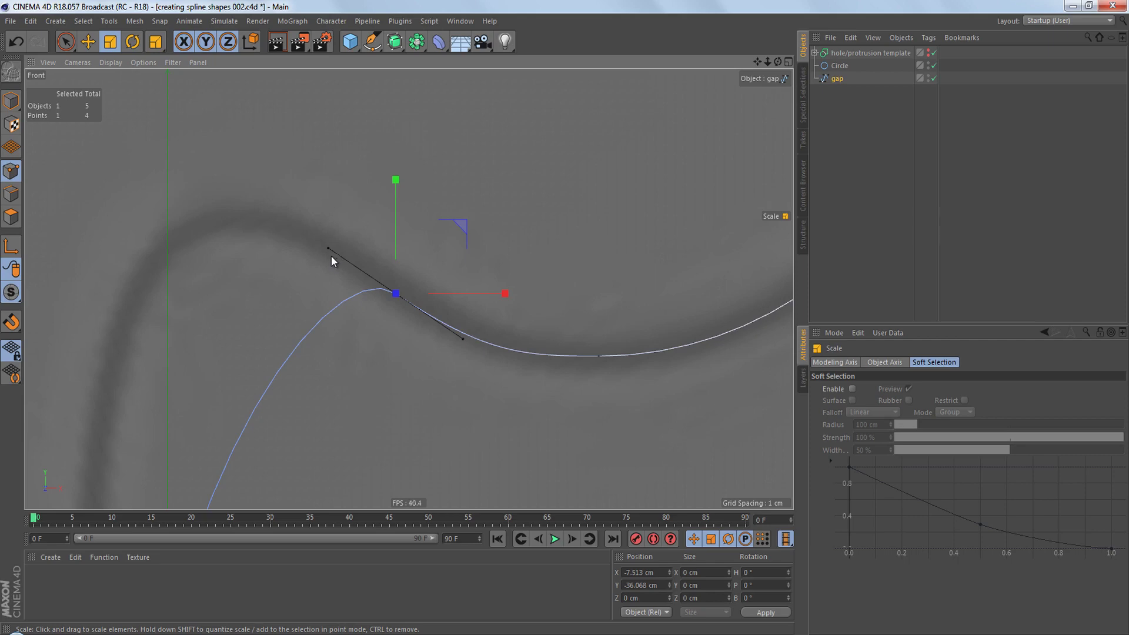
mouse_move(328, 248)
mouse_down()
mouse_move(317, 271)
mouse_move(333, 236)
mouse_move(316, 252)
mouse_move(325, 243)
mouse_up()
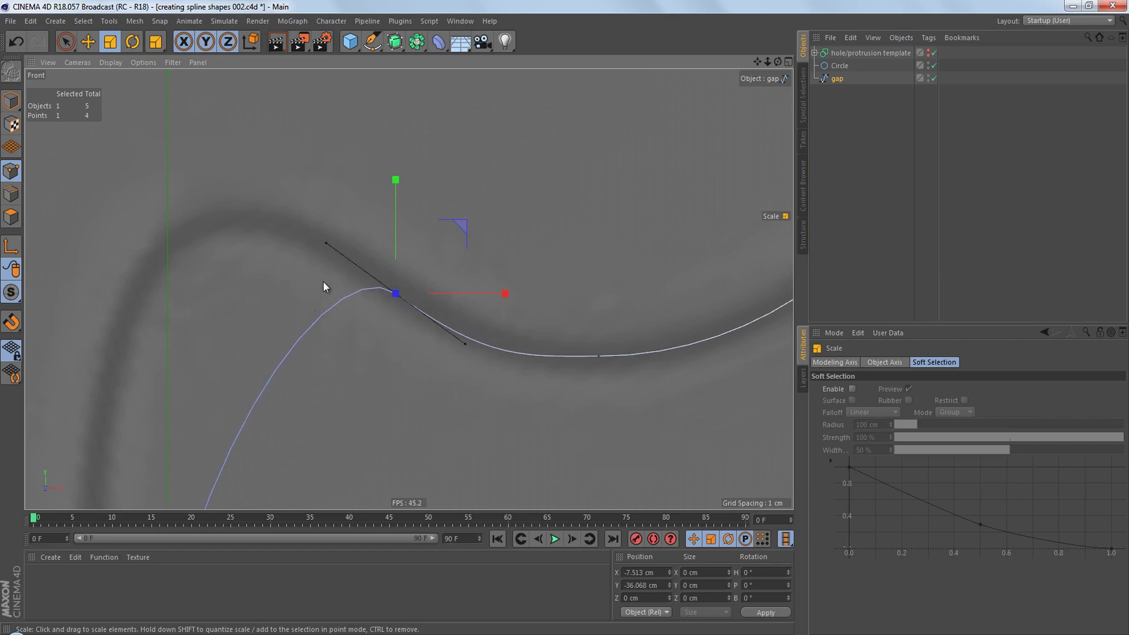
key(ctrl+z)
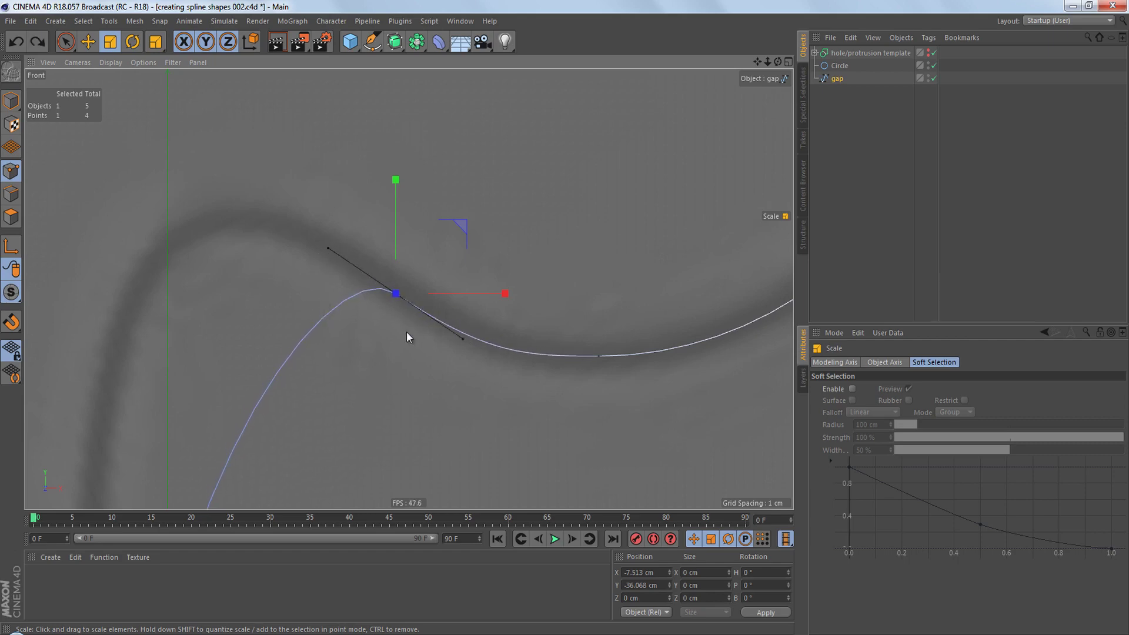
Undo the Scale lengthening of the arc-end point's tangent handles, and select the gap spline's lowest end point
key(ctrl+z)
scroll(441, 305, down, 3)
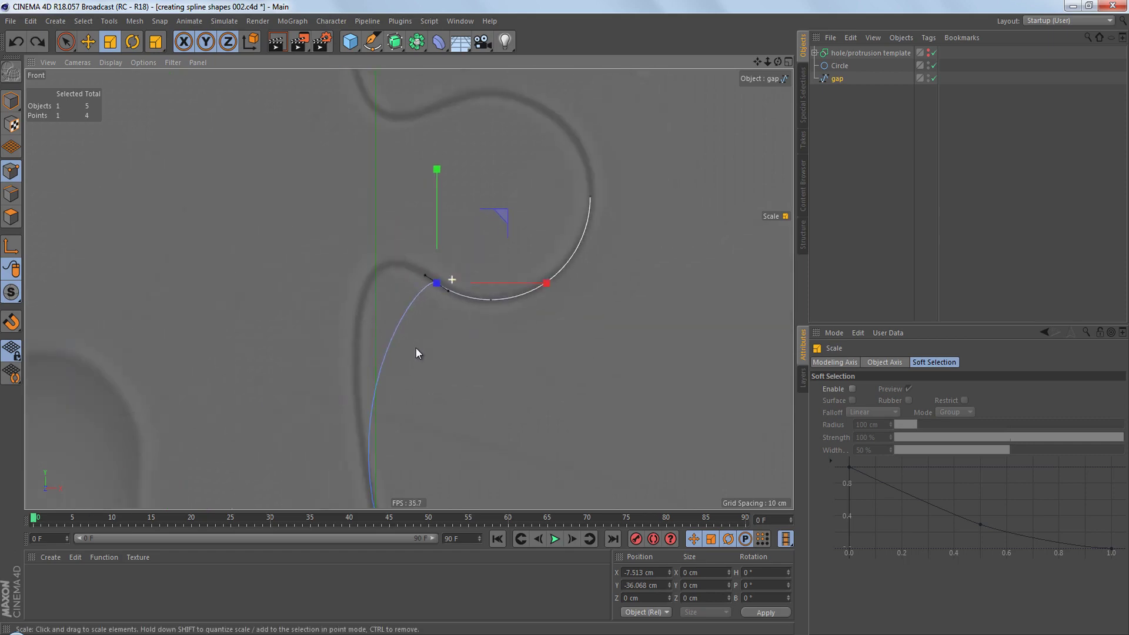
scroll(412, 282, down, 3)
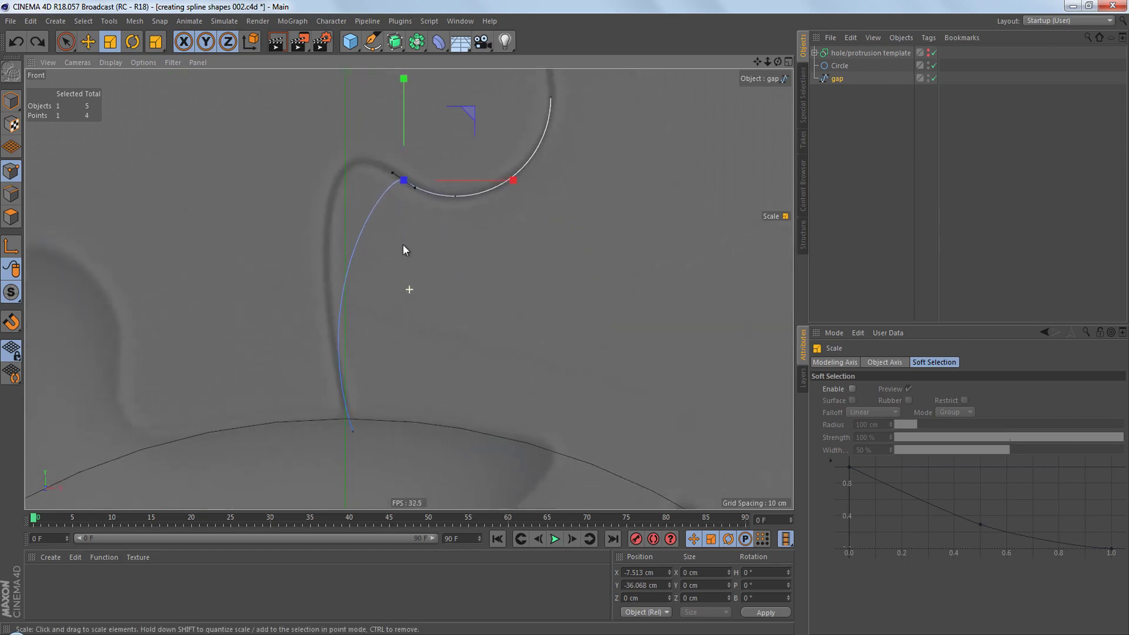
click(352, 430)
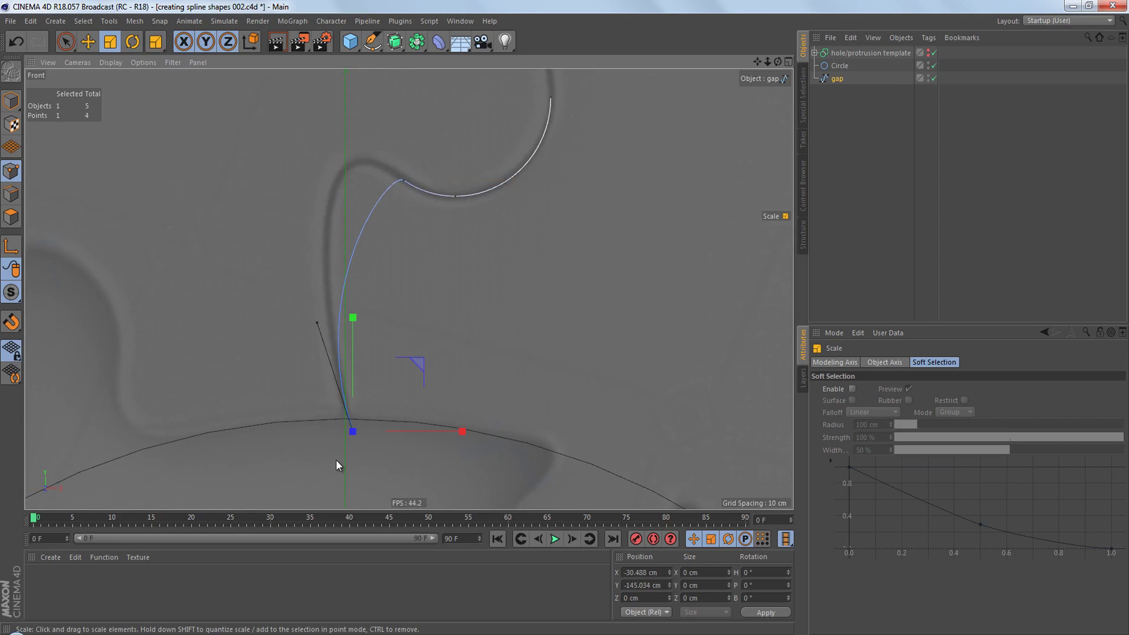
Move the gap spline's lowest end point along X to -31.299 cm and angle its tangent handle inward along the outline
scroll(356, 435, up, 3)
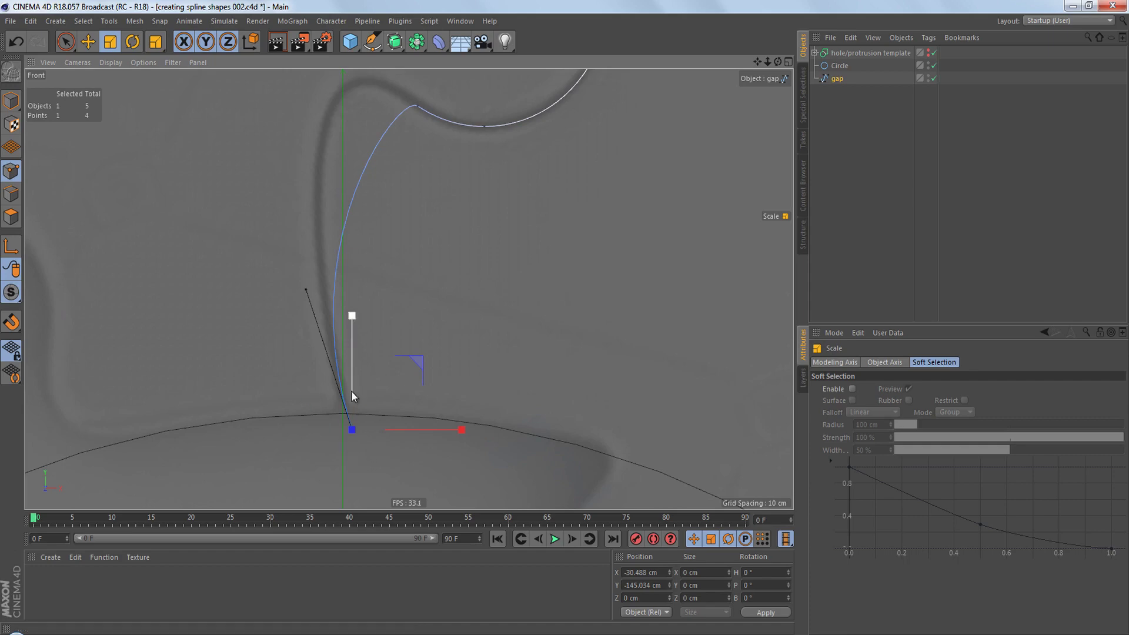
scroll(353, 441, up, 5)
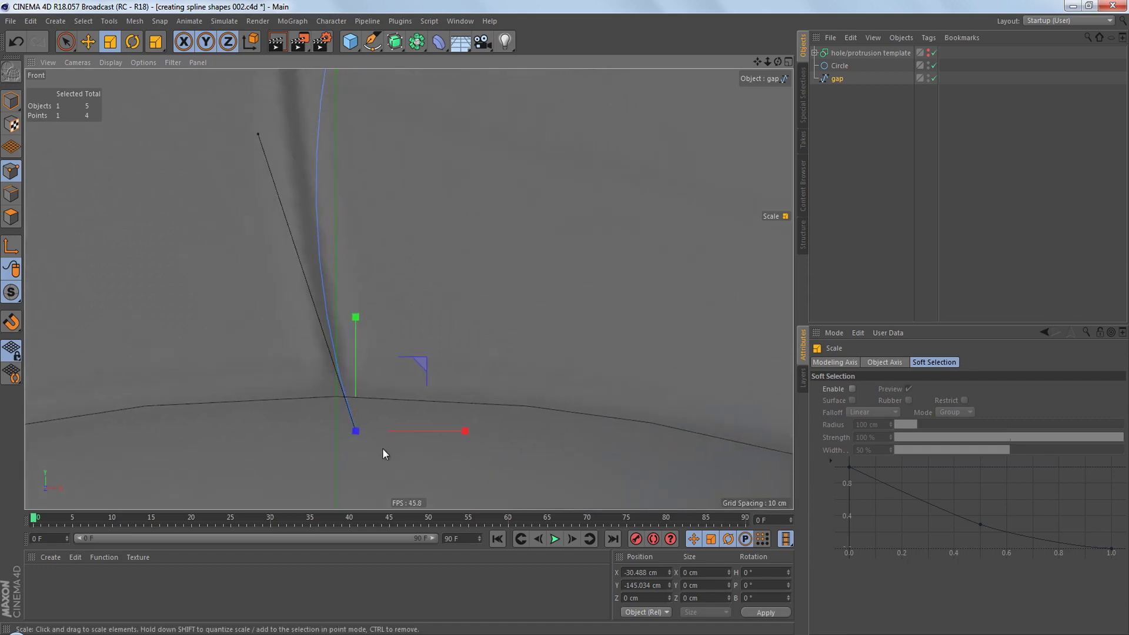
key(e)
drag(464, 432, 457, 432)
drag(255, 135, 289, 123)
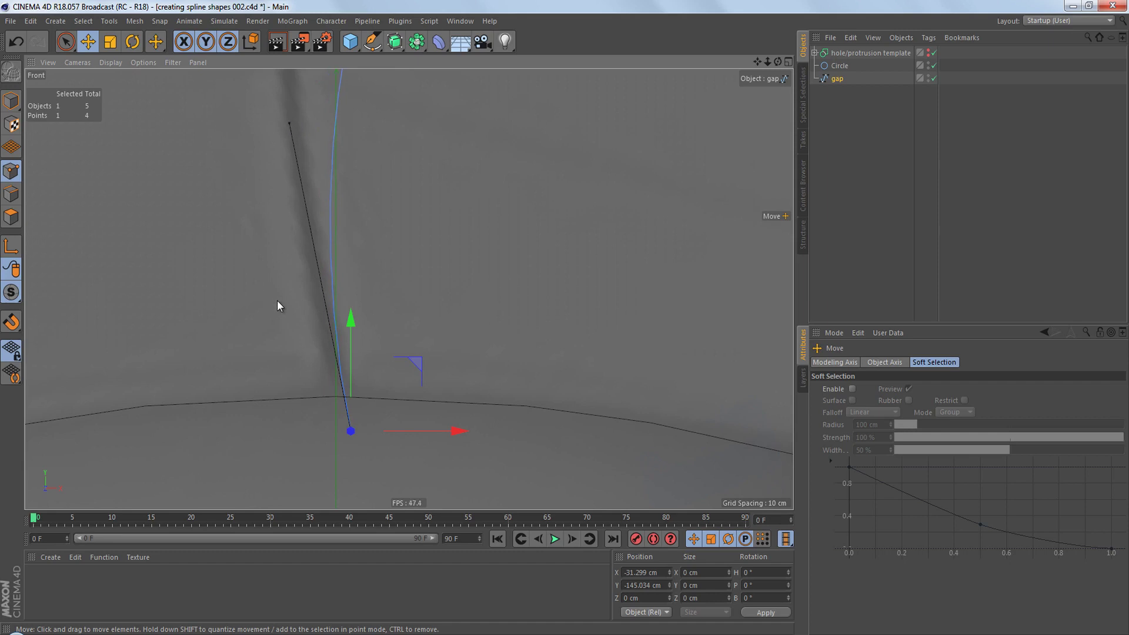
Try lengthening the lowest end point's tangent with the Scale tool to fit the outline, undo it, and clear the selection
key(t)
scroll(358, 391, down, 5)
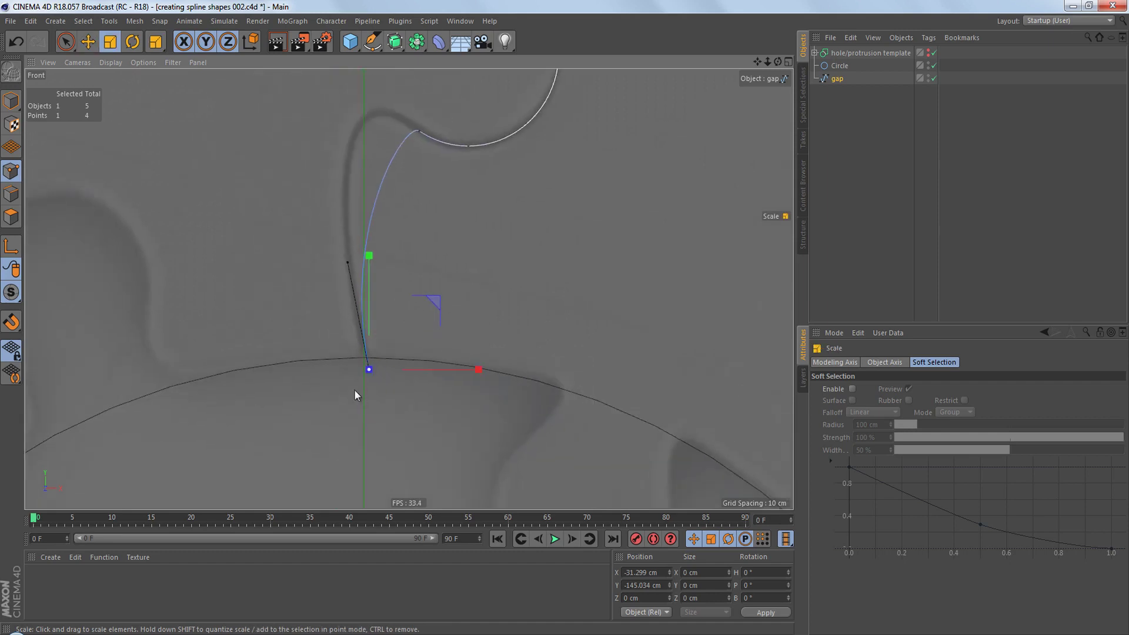
drag(452, 359, 565, 319)
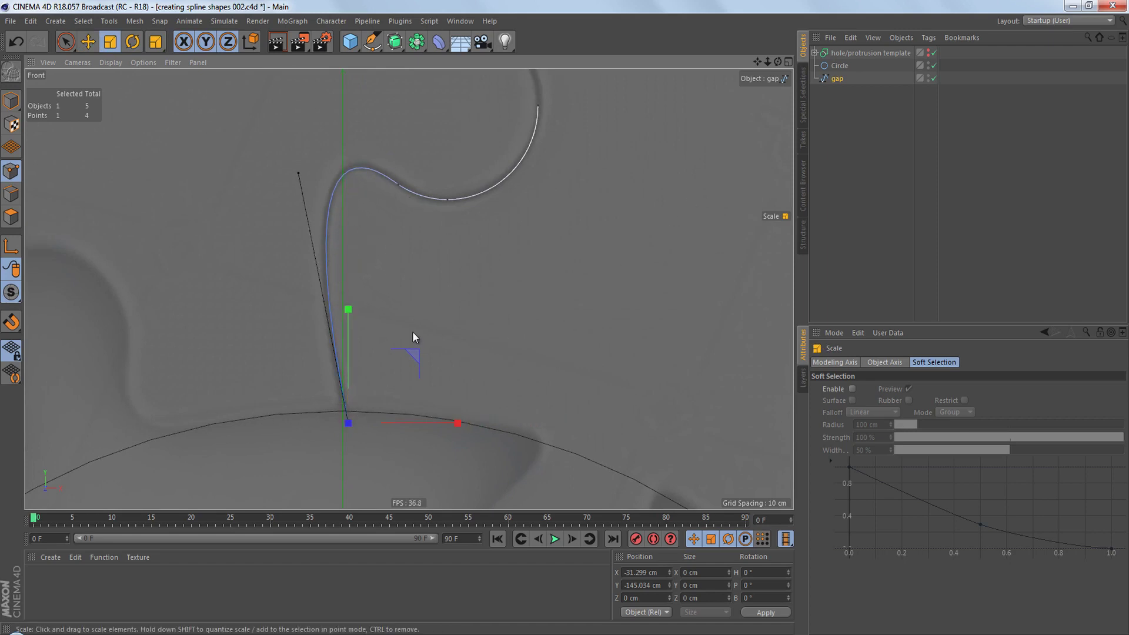
drag(401, 346, 414, 329)
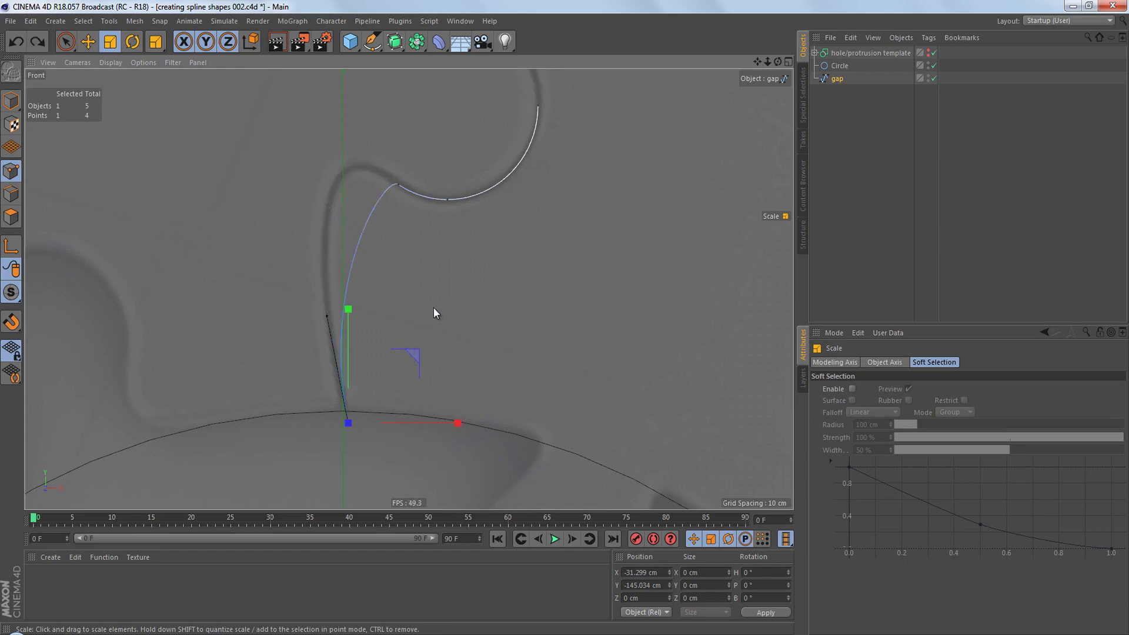
click(417, 312)
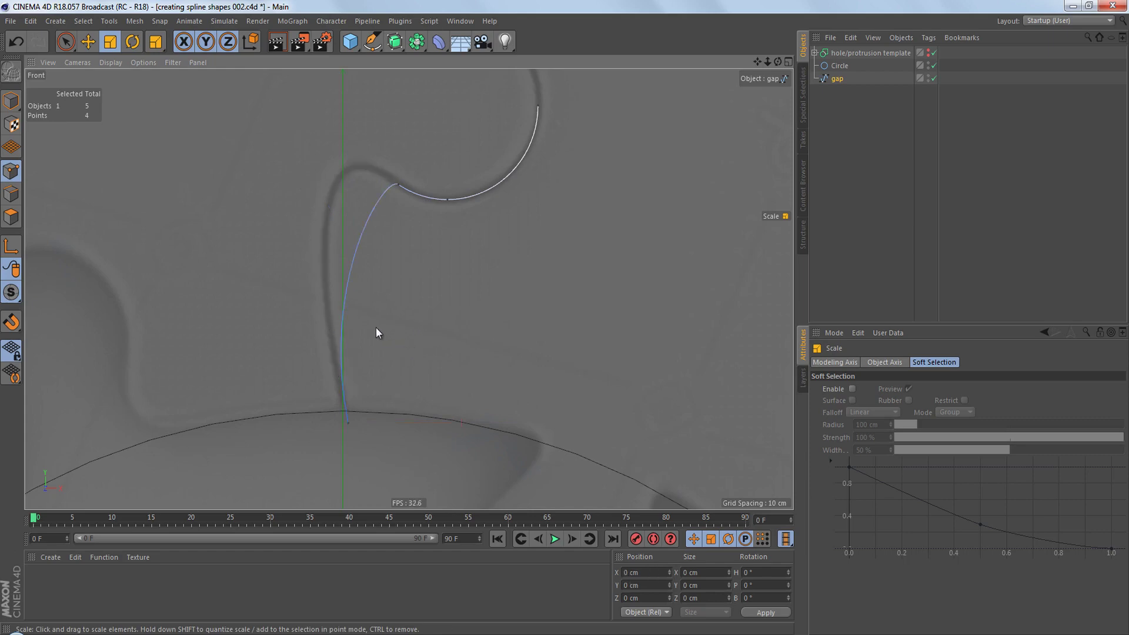
Select the arc-end point, try moving its handle facing the long segment directly while the Rotate tool is active, and undo it
click(400, 185)
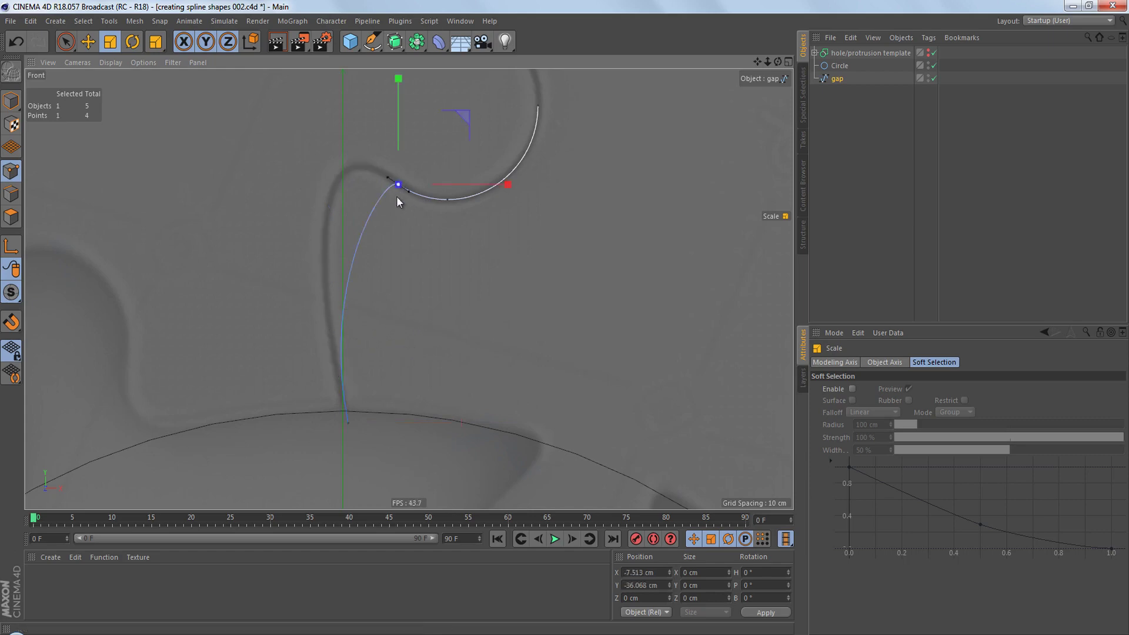
click(134, 44)
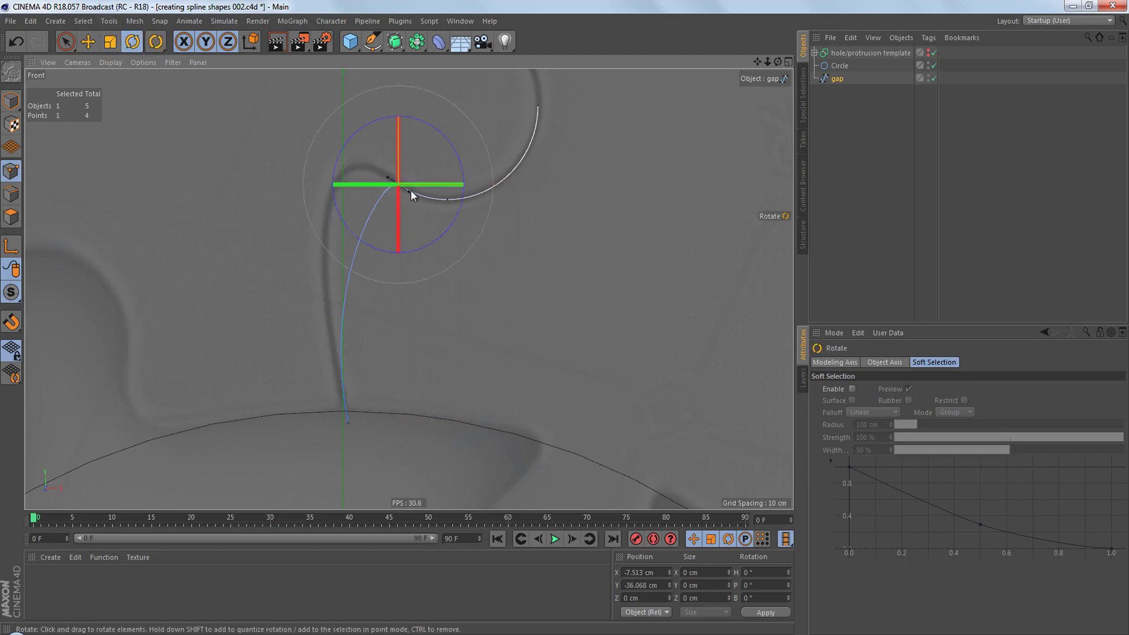
scroll(411, 190, up, 4)
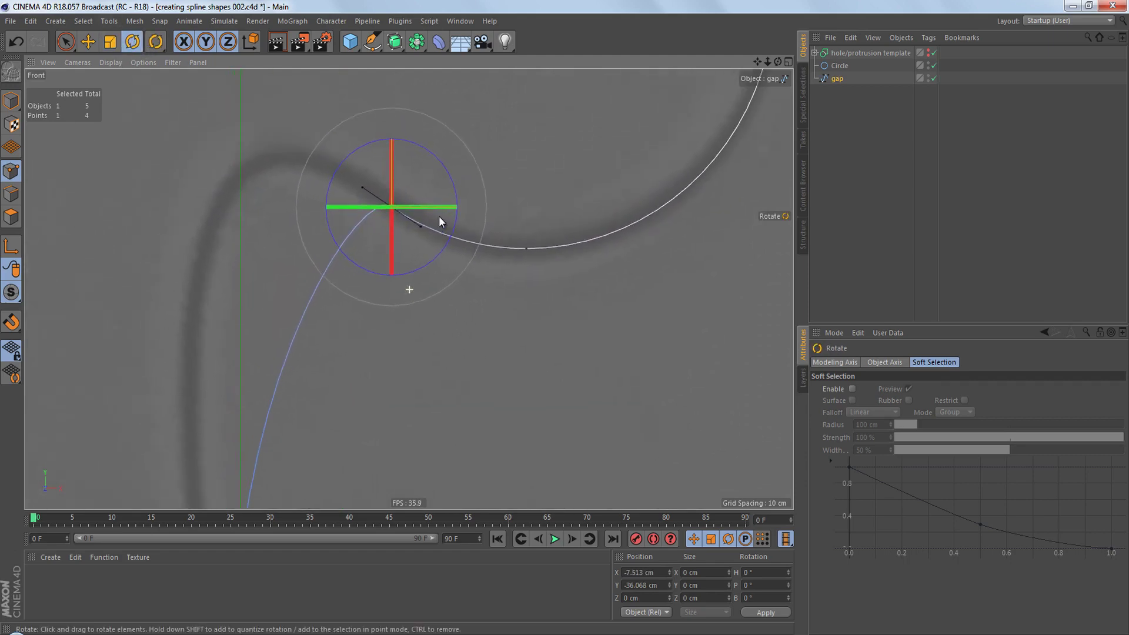
alt+middle_drag(414, 241, 417, 253)
scroll(415, 249, up, 2)
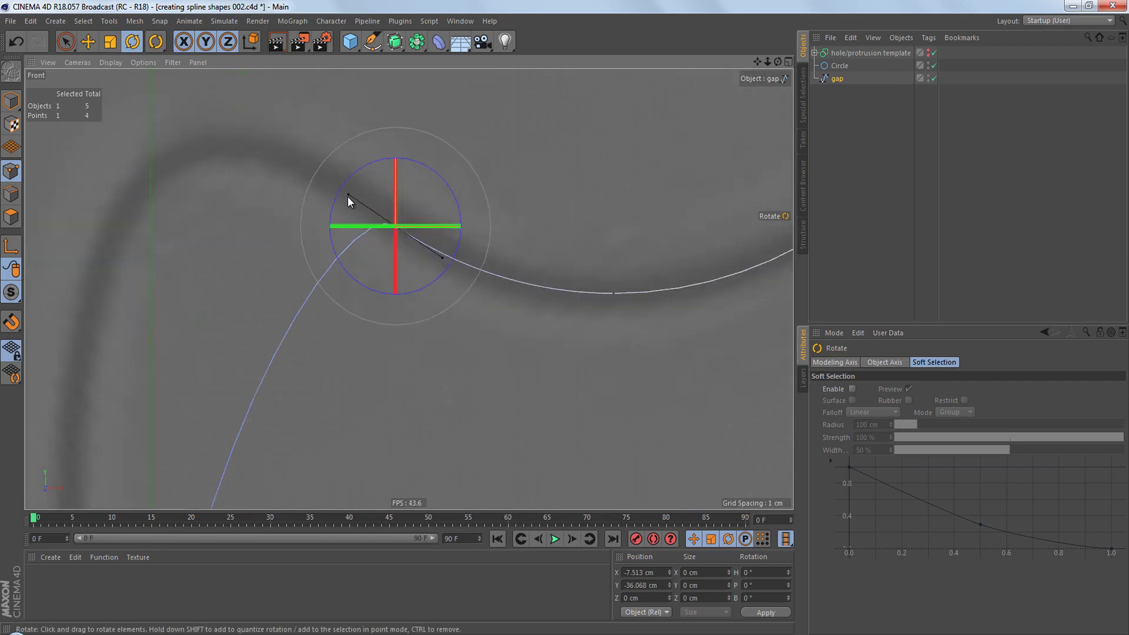
drag(348, 194, 334, 213)
key(ctrl+z)
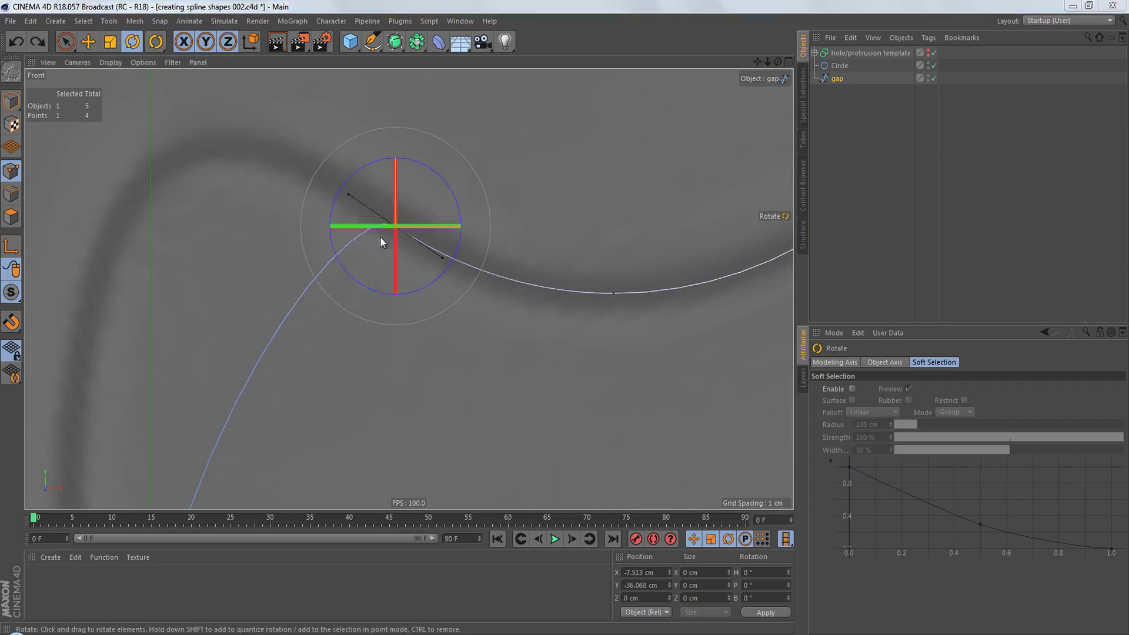
Try rotating both tangent handles of the arc-end point together about the Z axis, undo it, and clear the selection
drag(453, 193, 418, 197)
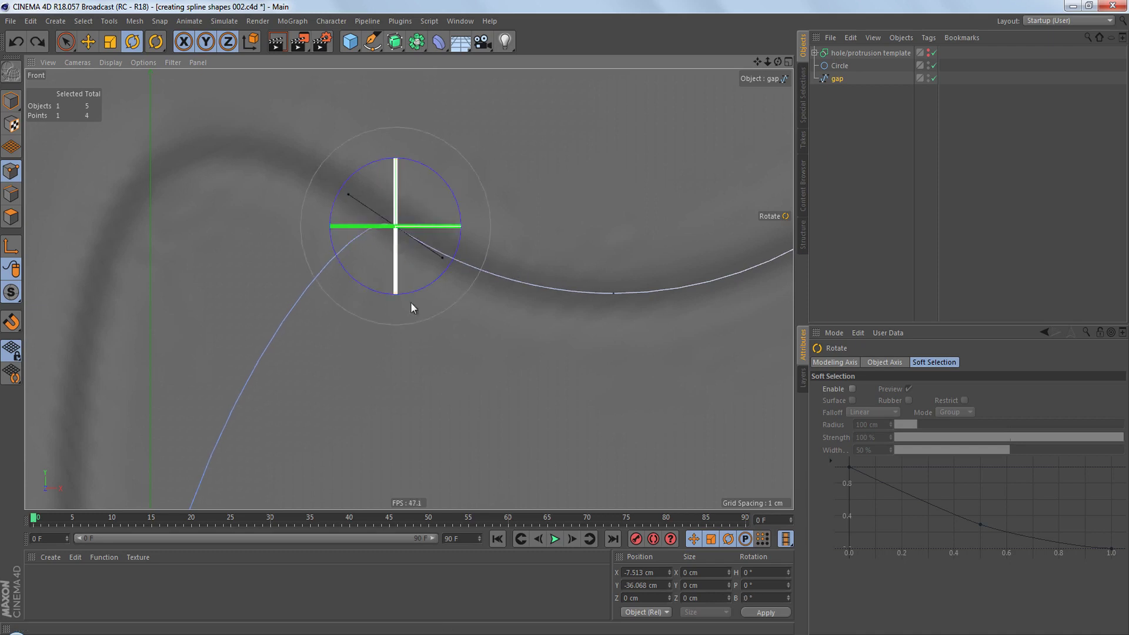
click(428, 357)
alt+right_drag(405, 295, 377, 393)
alt+middle_drag(406, 397, 398, 353)
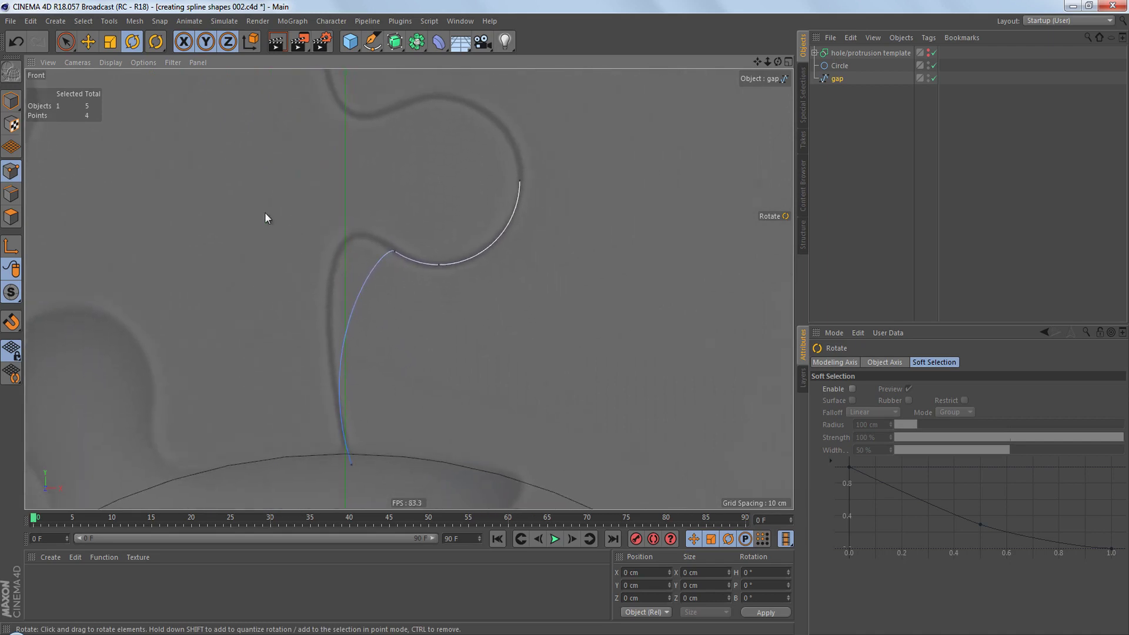